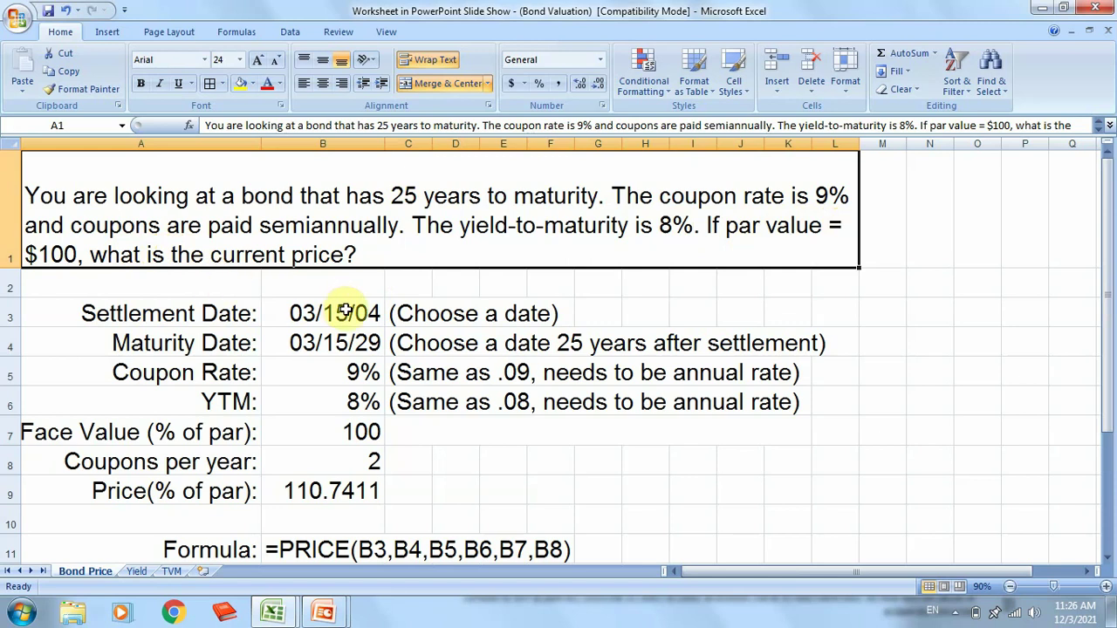
- Examine the bond price inputs in B3 to B8 and the PRICE formula in B9 on the Bond Price sheet
{"action": "left_click", "coordinate": [349, 312]}
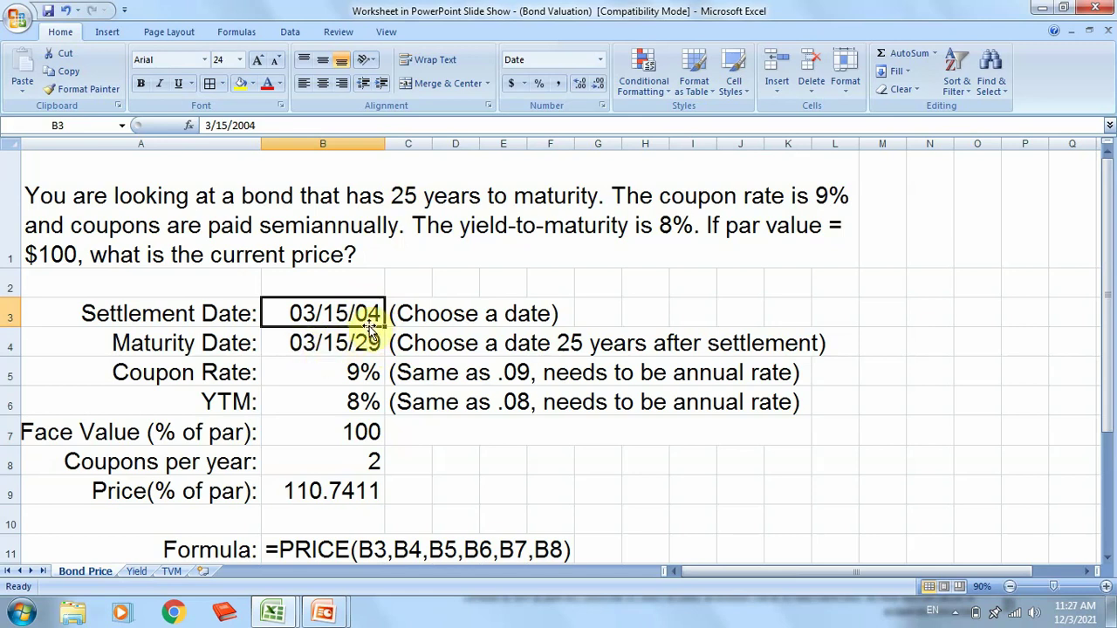
{"action": "left_click", "coordinate": [356, 374]}
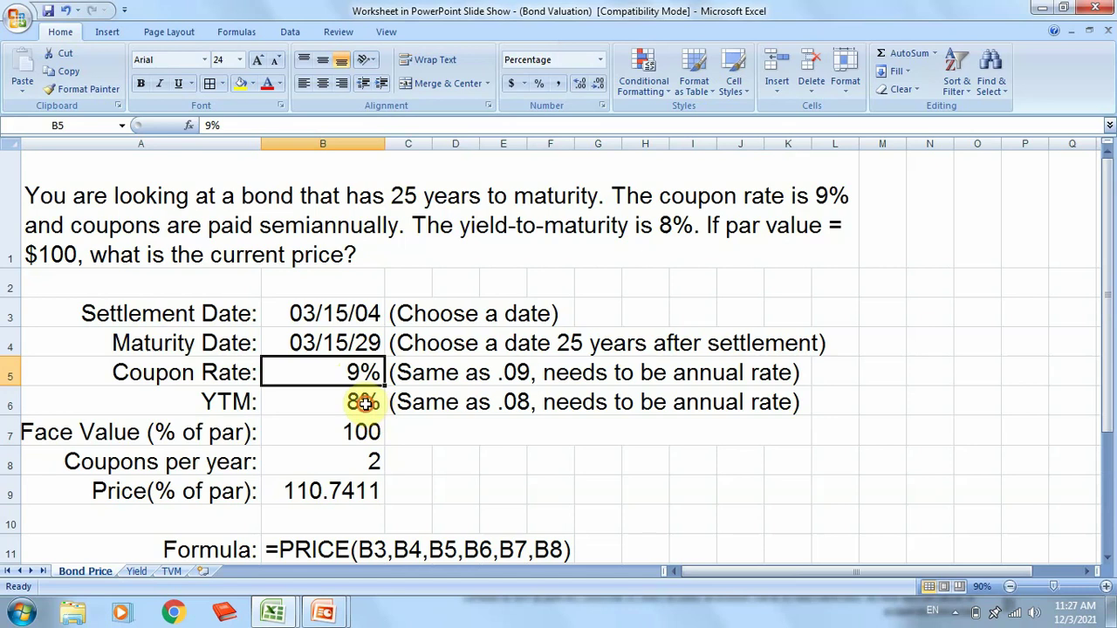
{"action": "left_click", "coordinate": [367, 403]}
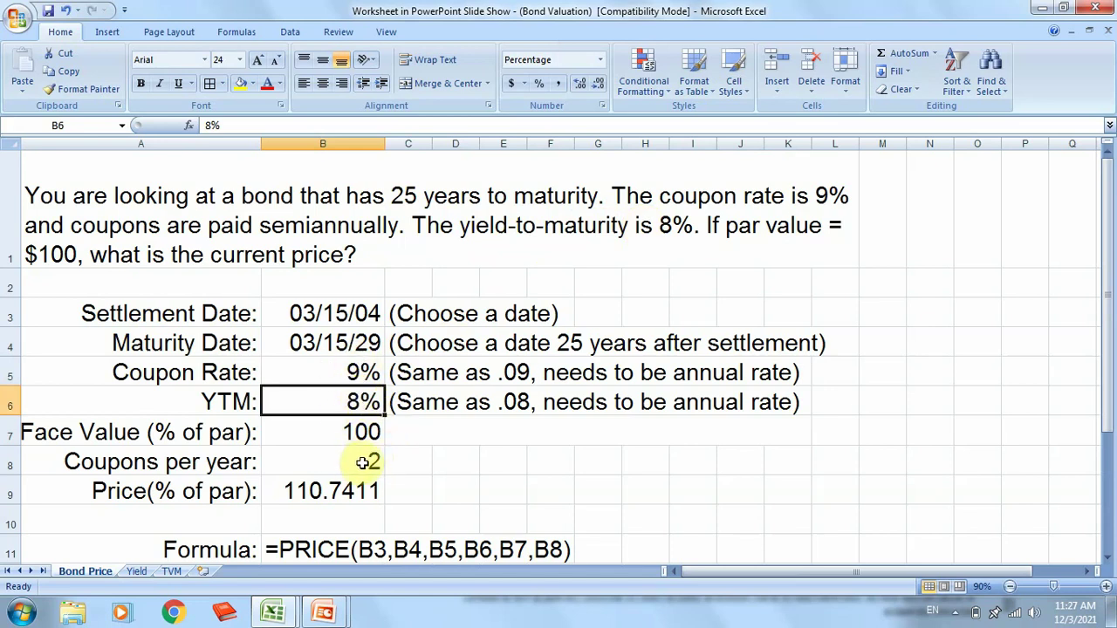
{"action": "left_click", "coordinate": [358, 431]}
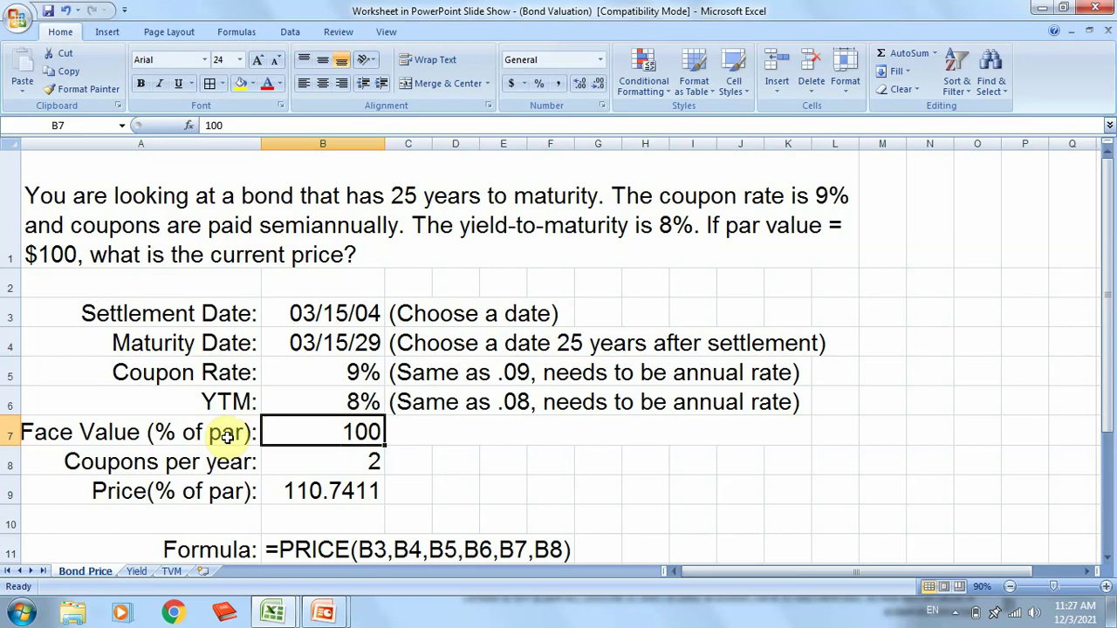
{"action": "left_click", "coordinate": [358, 464]}
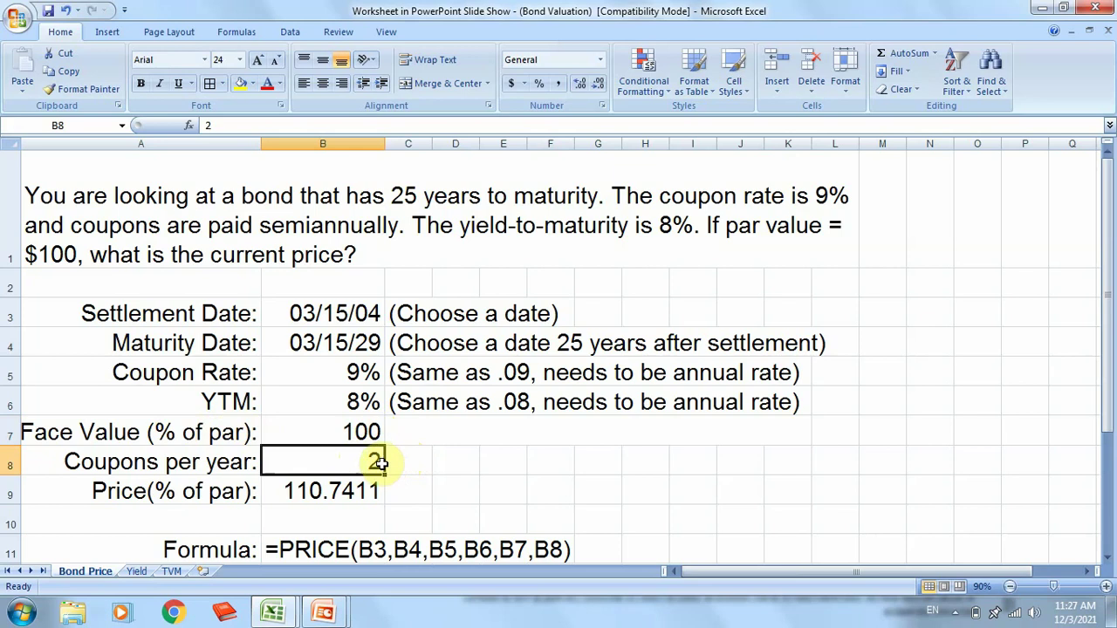
{"action": "left_click", "coordinate": [367, 490]}
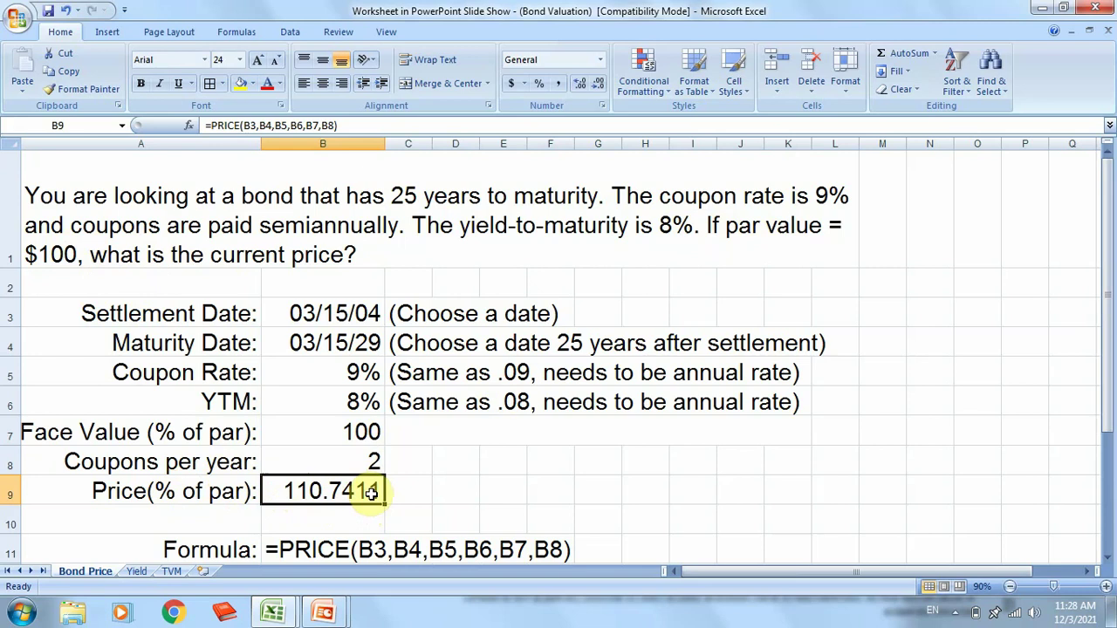
- On the Yield sheet, change the par value in the A1 question text to $1000
{"action": "left_click", "coordinate": [137, 570]}
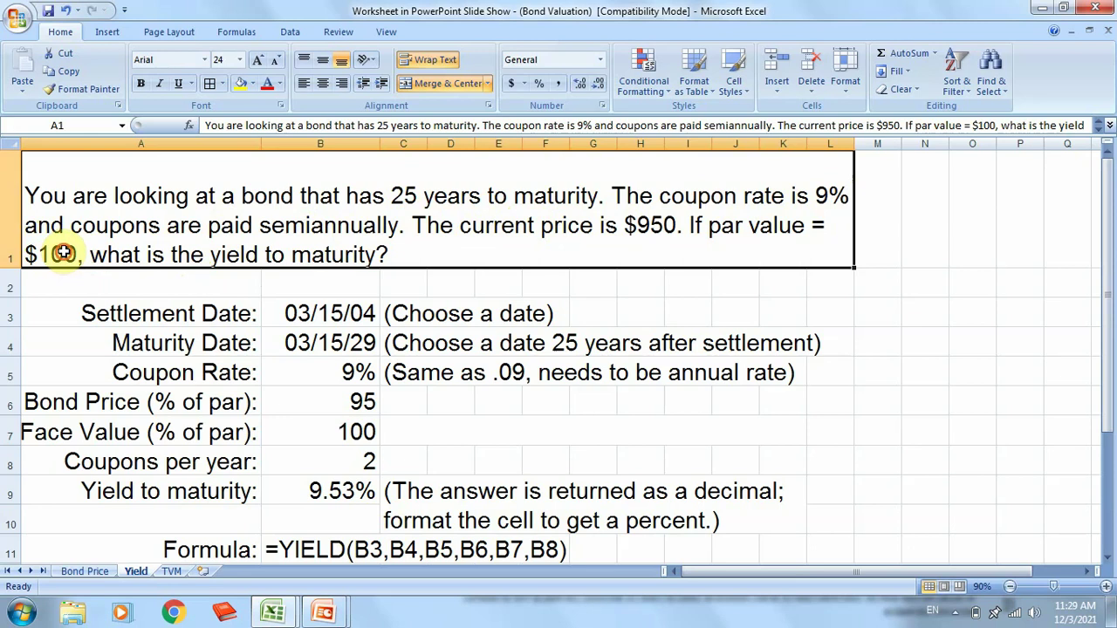
{"action": "left_click", "coordinate": [995, 125]}
{"action": "type", "text": "0"}
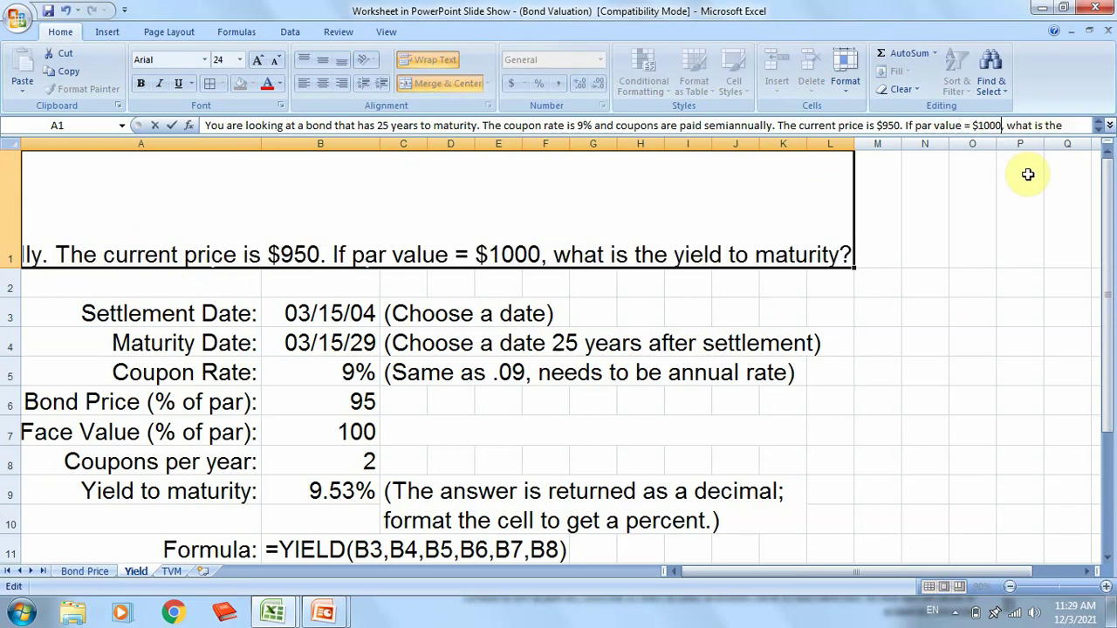
{"action": "key", "text": "Return"}
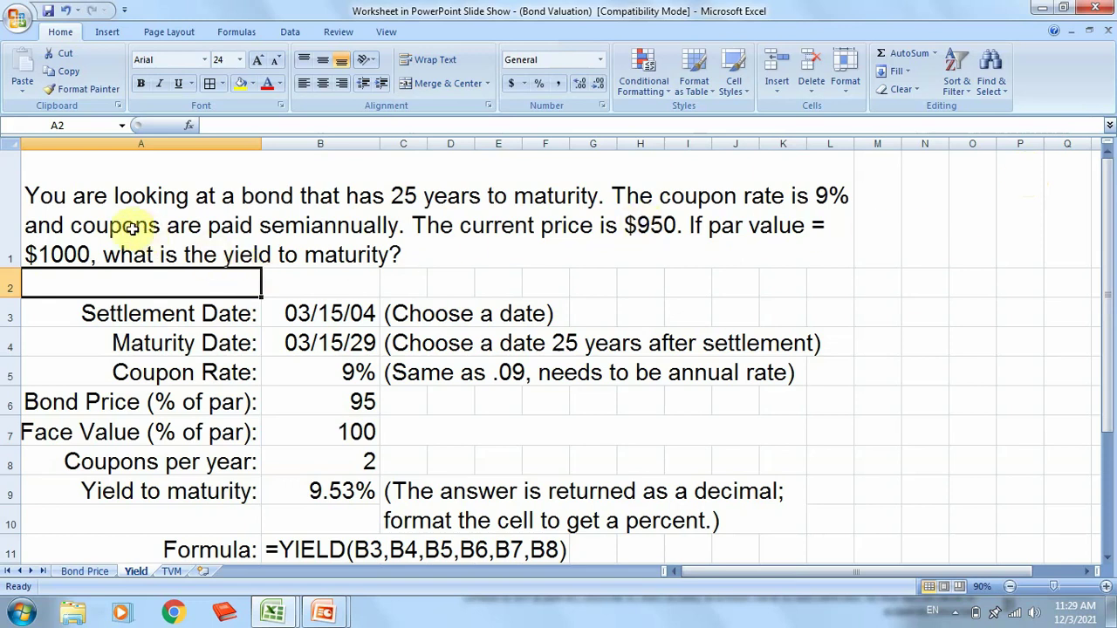
- Examine the Yield sheet's question, its inputs from settlement date to coupons per year, and the YIELD formula in B9
{"action": "left_click", "coordinate": [105, 224]}
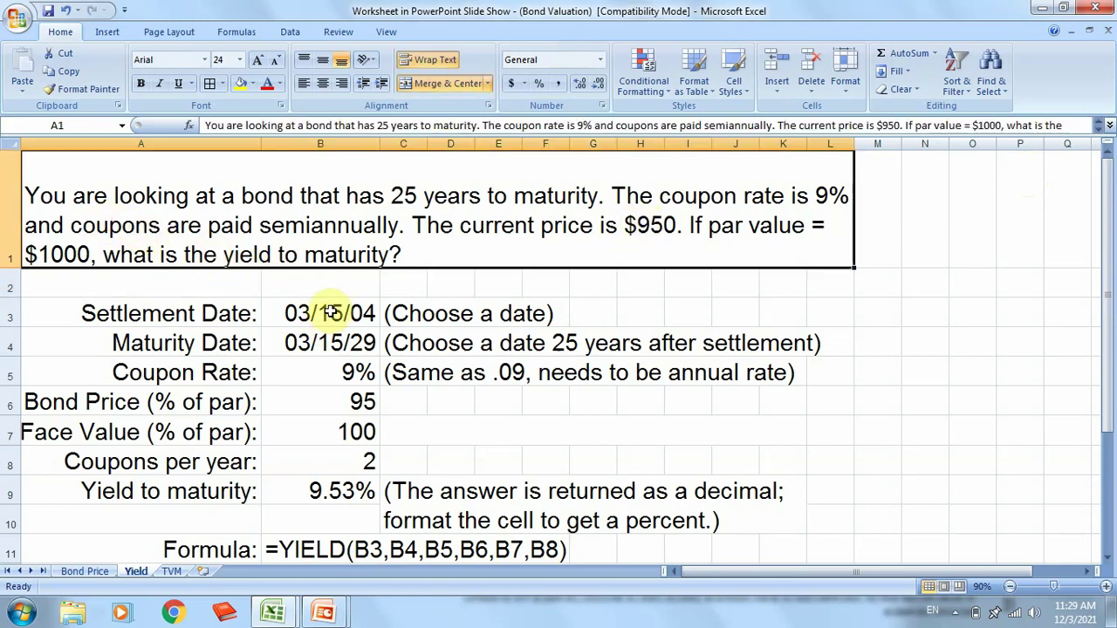
{"action": "left_click", "coordinate": [331, 312]}
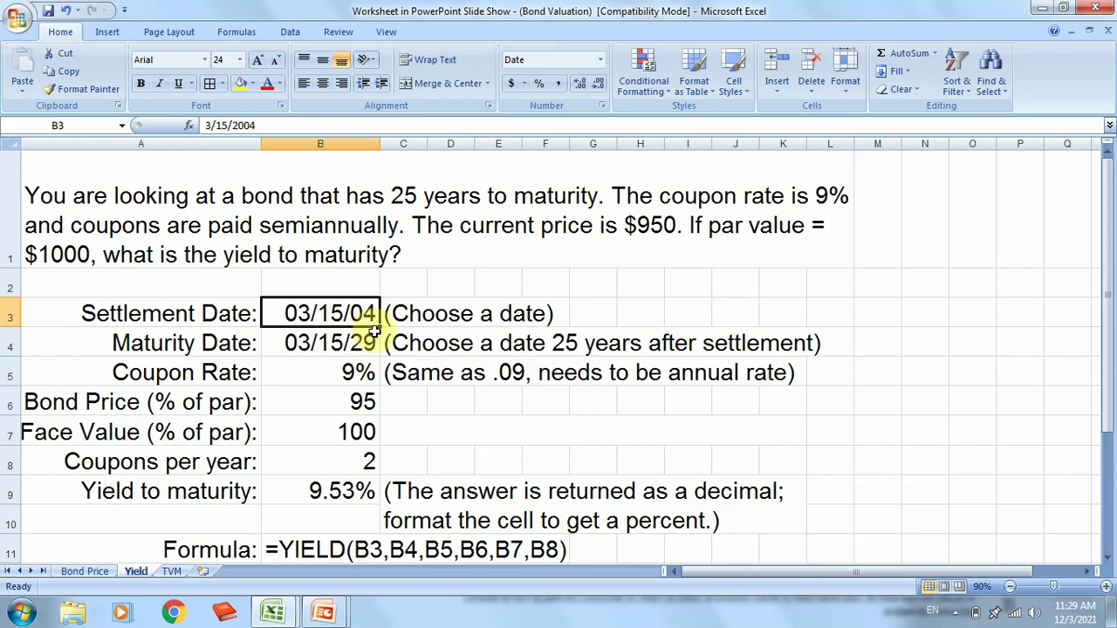
{"action": "left_click", "coordinate": [366, 382]}
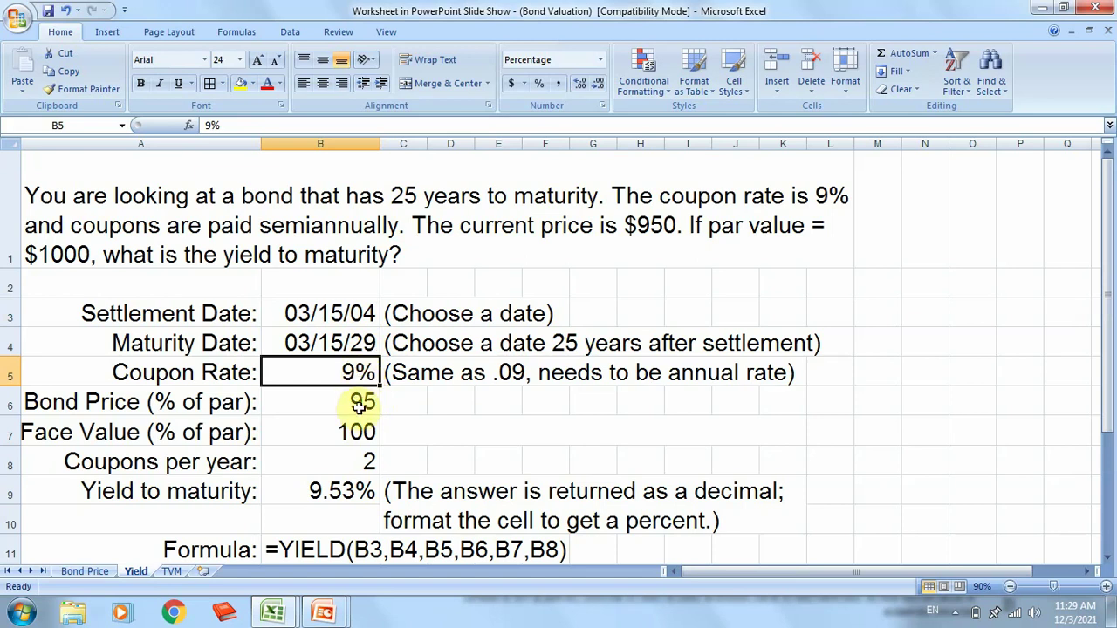
{"action": "left_click", "coordinate": [360, 407]}
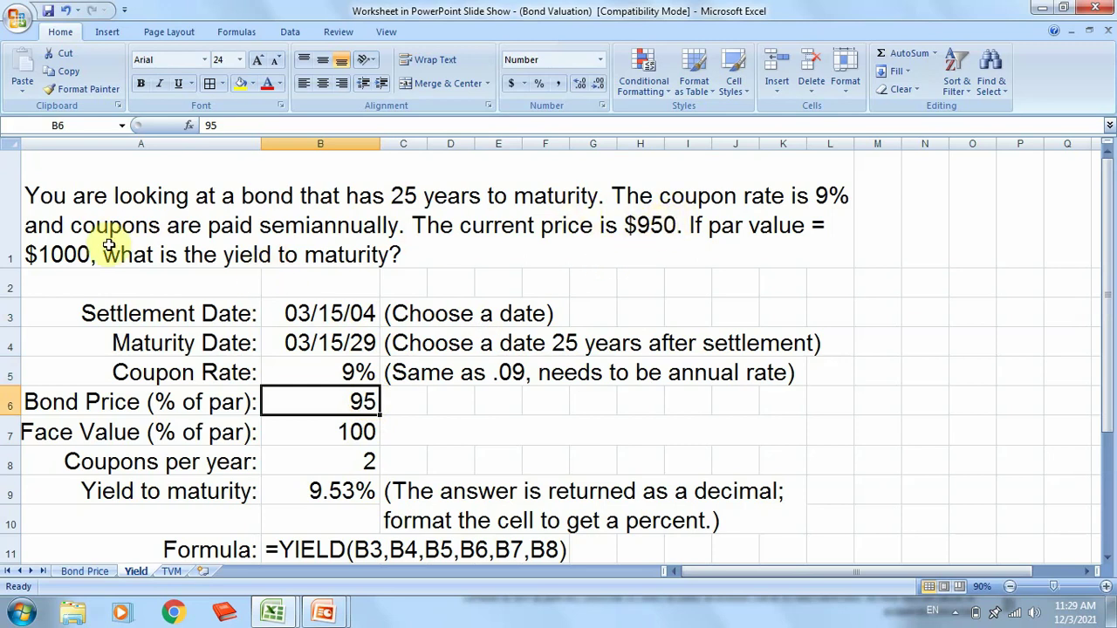
{"action": "left_click", "coordinate": [356, 432]}
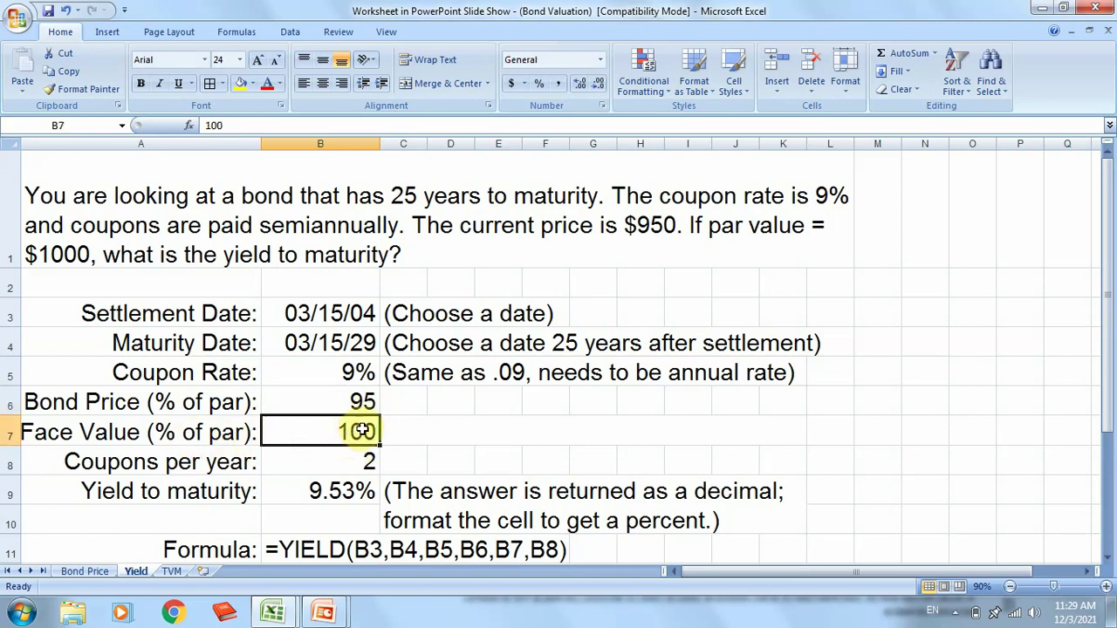
{"action": "left_click", "coordinate": [368, 461]}
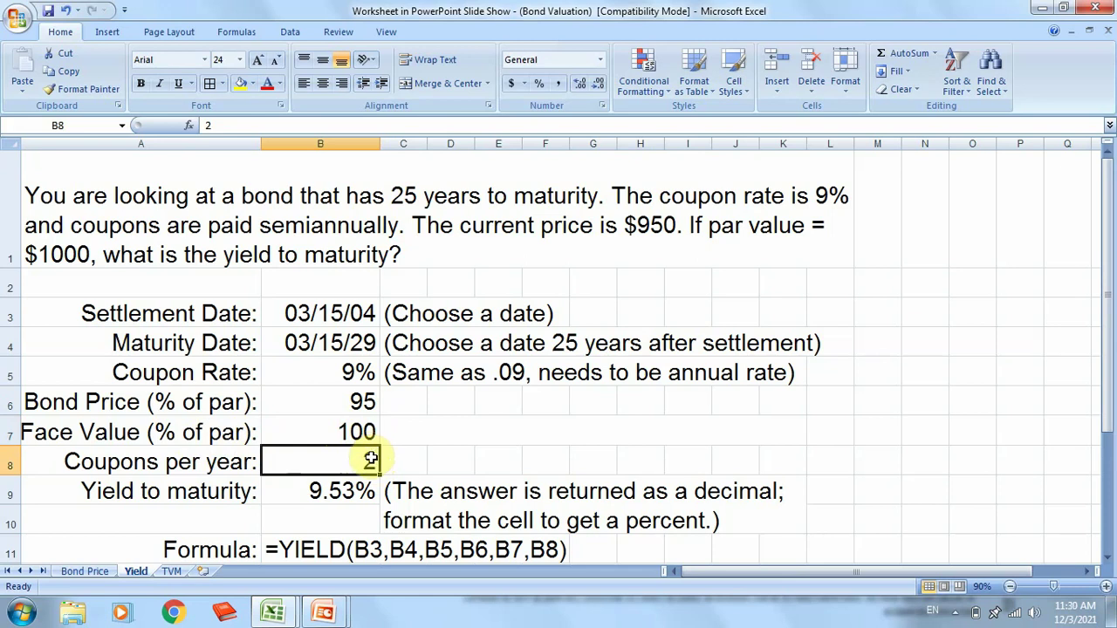
{"action": "left_click", "coordinate": [349, 493]}
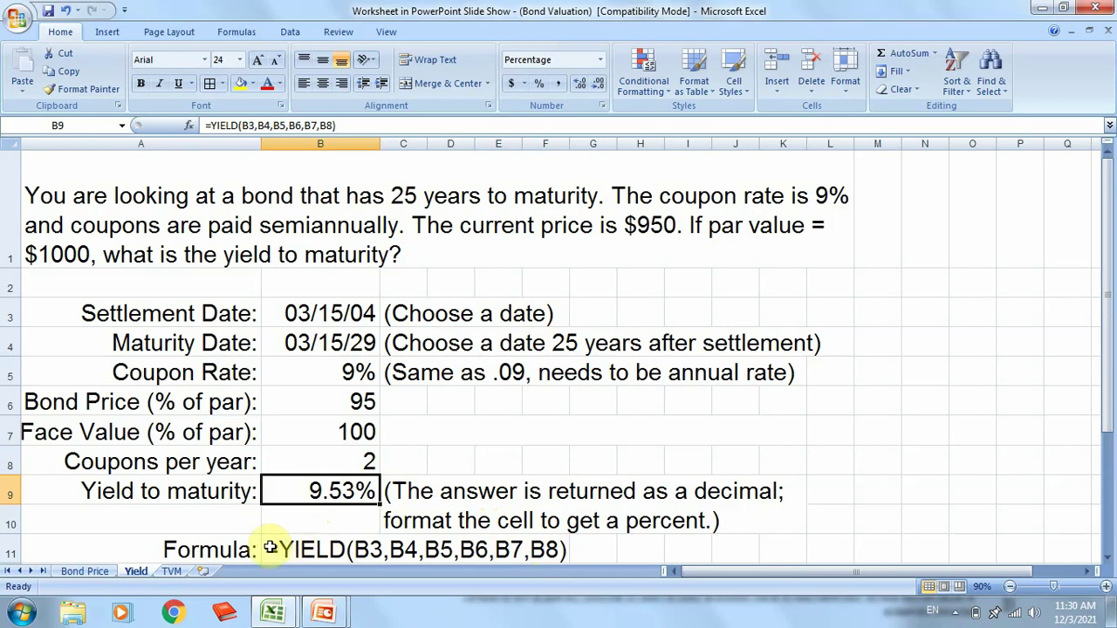
- Examine the bond price question on the TVM sheet, the RATE, NPER, PMT and FV inputs, and the PV formula in B7
{"action": "left_click", "coordinate": [173, 572]}
{"action": "scroll", "coordinate": [338, 364], "scroll_direction": "up", "scroll_amount": 1}
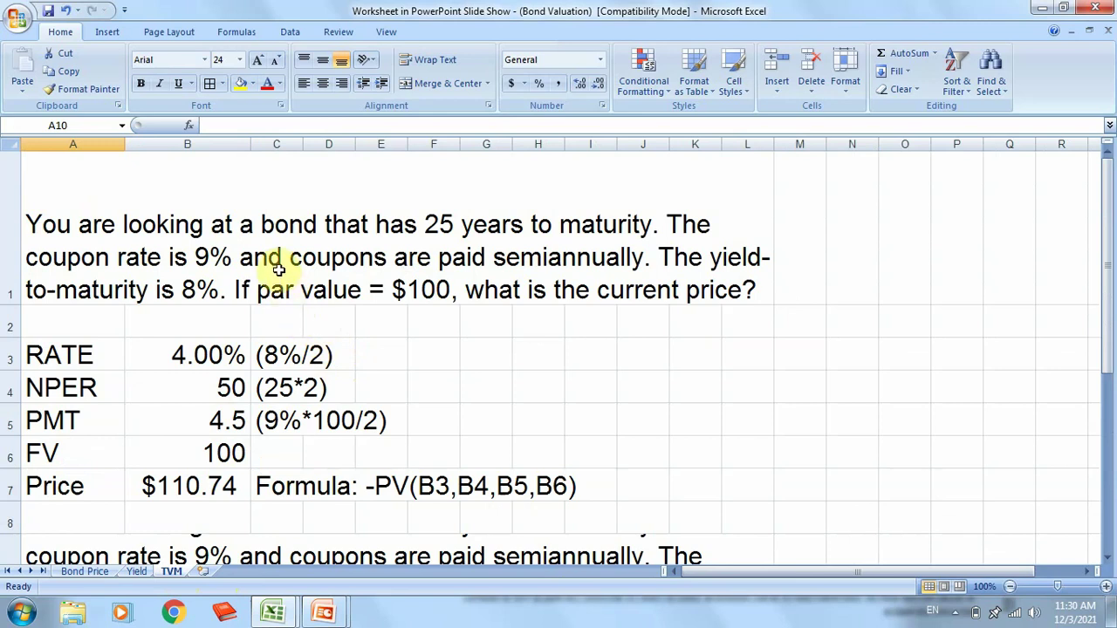
{"action": "left_click", "coordinate": [218, 252]}
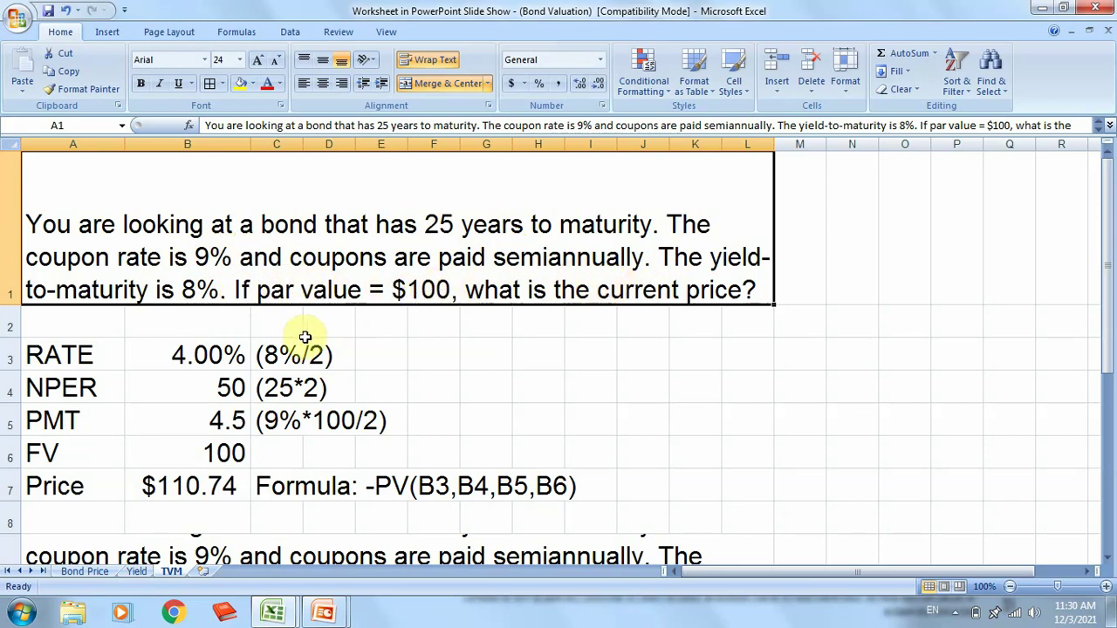
{"action": "left_click", "coordinate": [209, 373]}
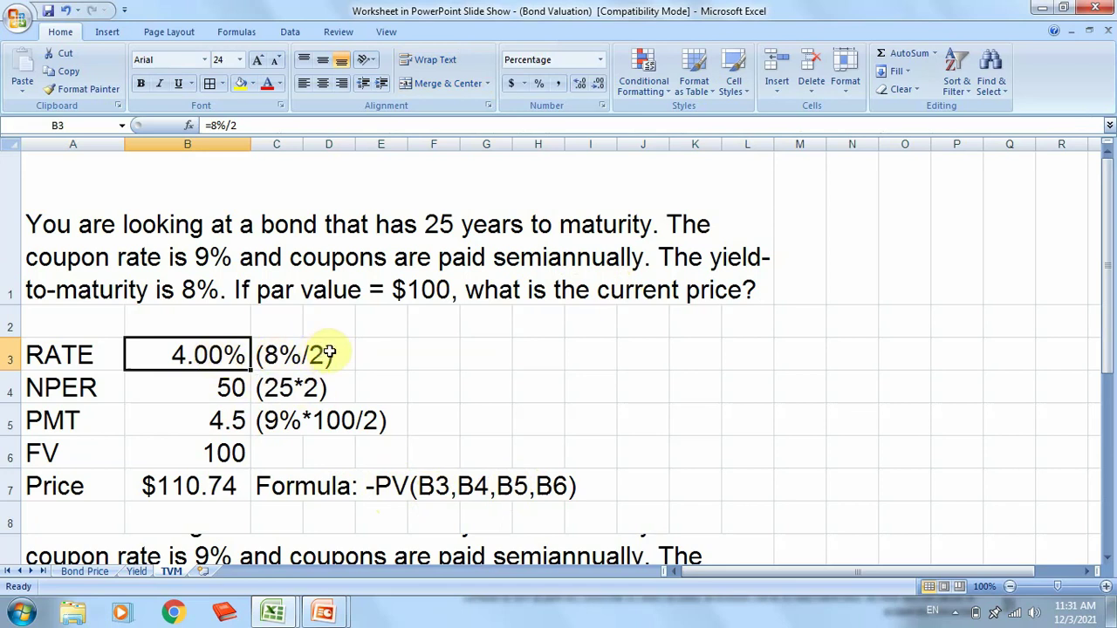
{"action": "left_click", "coordinate": [223, 387]}
{"action": "left_click", "coordinate": [225, 423]}
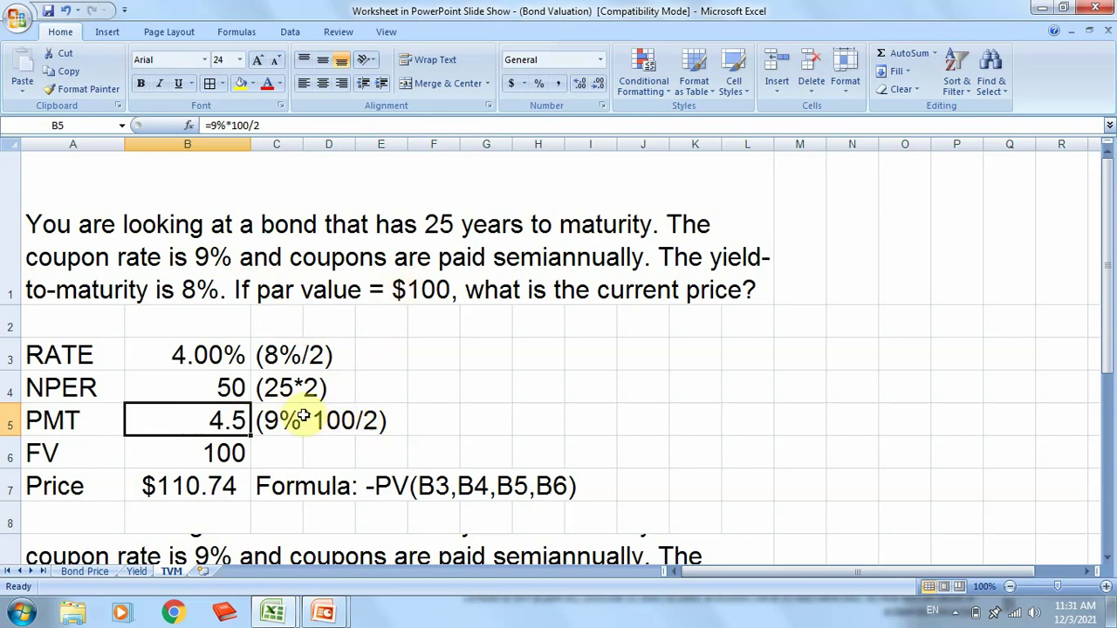
{"action": "left_click", "coordinate": [229, 452]}
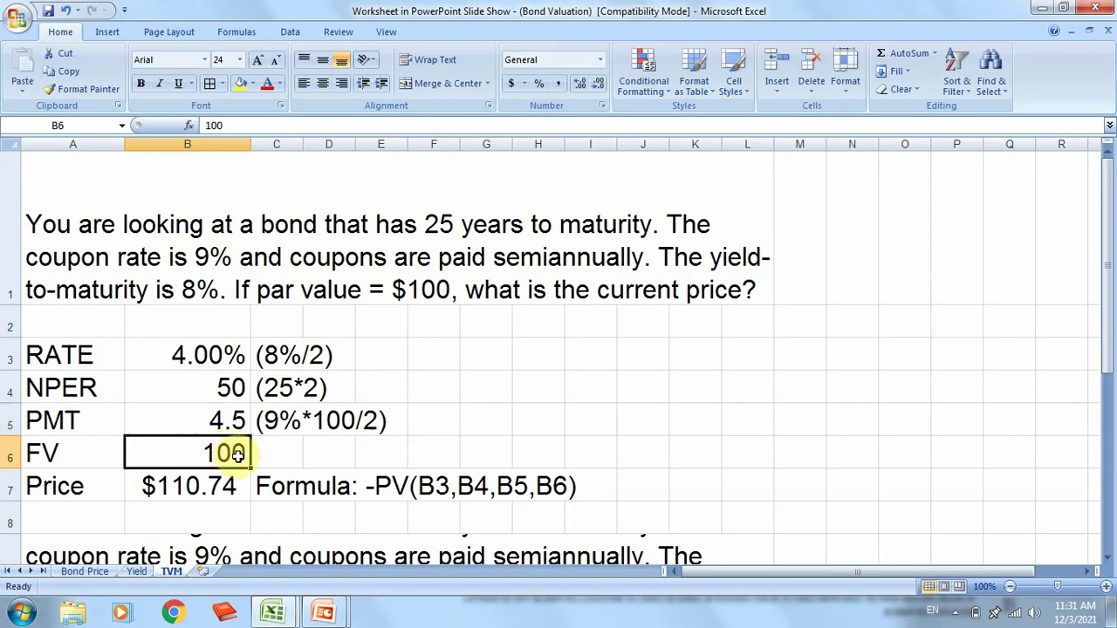
{"action": "left_click", "coordinate": [223, 488]}
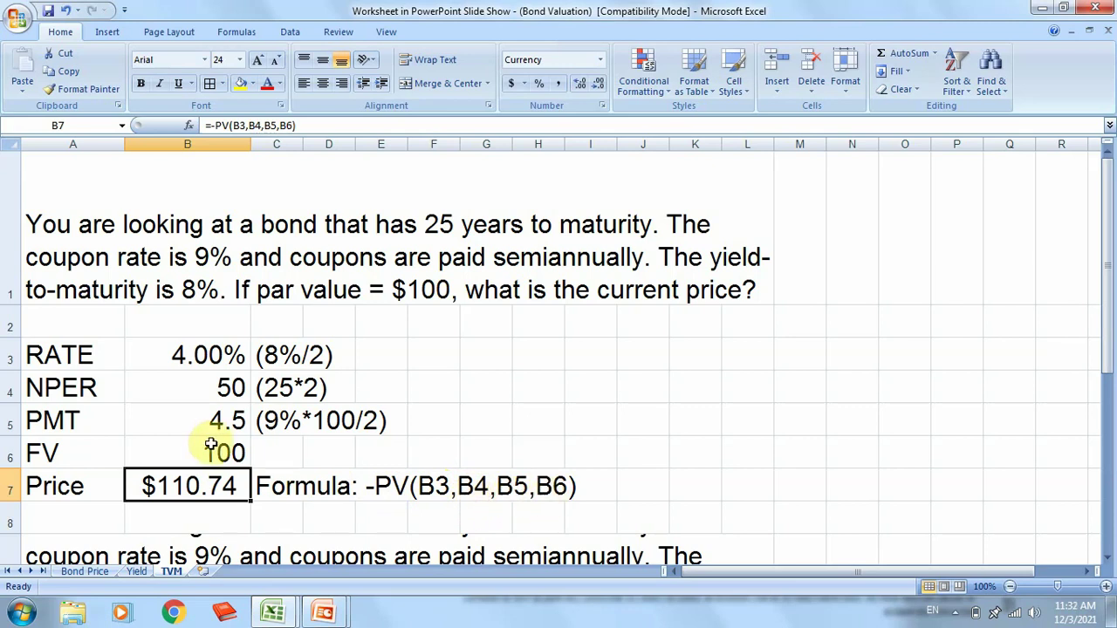
- Increase the height of row 9 on the TVM sheet to fit the whole yield-to-maturity question
{"action": "scroll", "coordinate": [211, 446], "scroll_direction": "down", "scroll_amount": 1}
{"action": "left_click", "coordinate": [216, 369]}
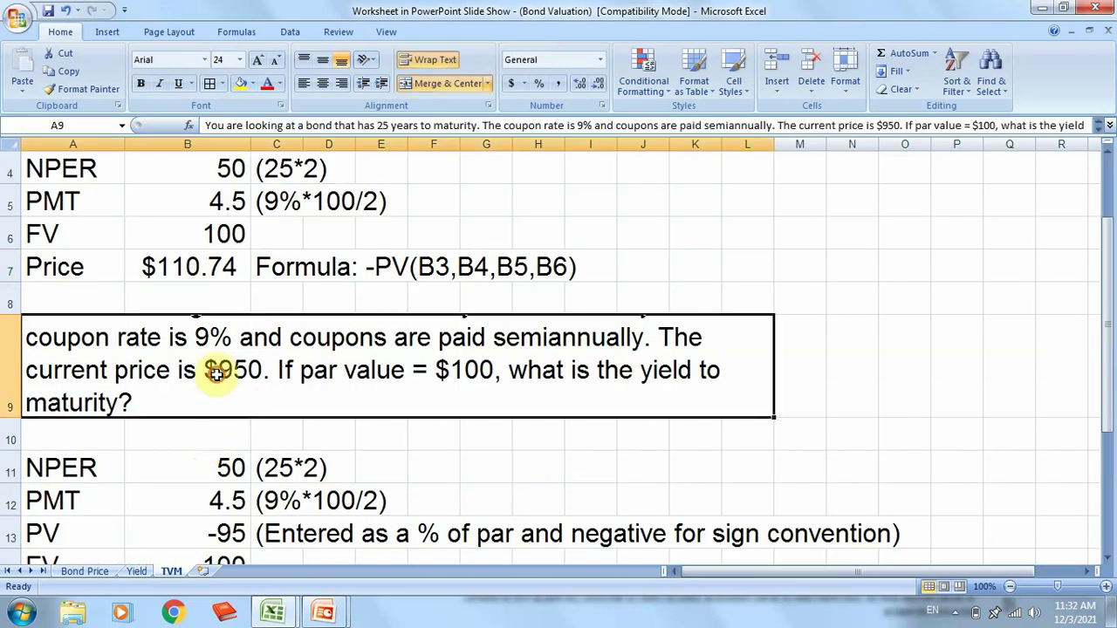
{"action": "left_click_drag", "start_coordinate": [10, 419], "coordinate": [10, 451]}
- Change the par value in the yield-to-maturity question in A9 of the TVM sheet to $1000
{"action": "scroll", "coordinate": [165, 418], "scroll_direction": "down", "scroll_amount": 1}
{"action": "scroll", "coordinate": [170, 420], "scroll_direction": "up", "scroll_amount": 1}
{"action": "scroll", "coordinate": [171, 421], "scroll_direction": "down", "scroll_amount": 2}
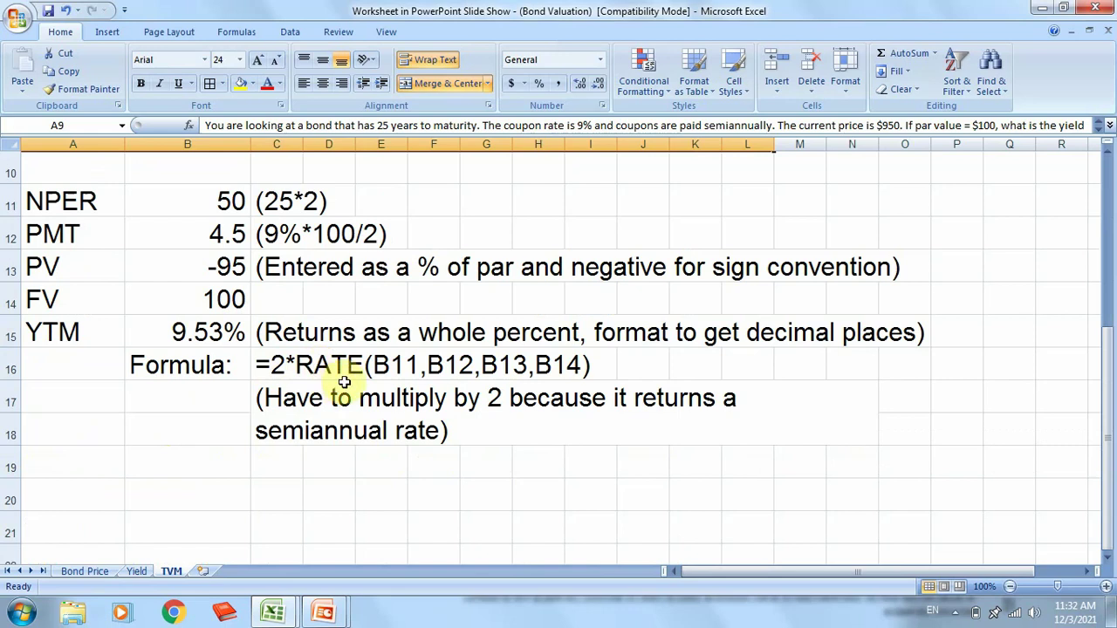
{"action": "scroll", "coordinate": [297, 341], "scroll_direction": "down", "scroll_amount": 1}
{"action": "scroll", "coordinate": [297, 340], "scroll_direction": "up", "scroll_amount": 4}
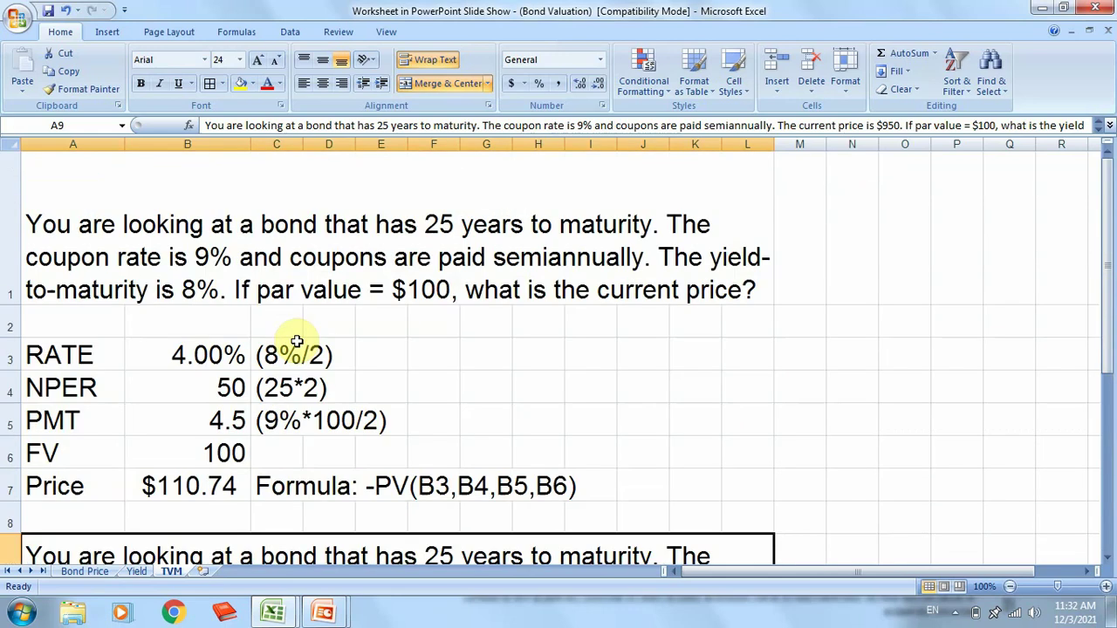
{"action": "scroll", "coordinate": [382, 489], "scroll_direction": "down", "scroll_amount": 1}
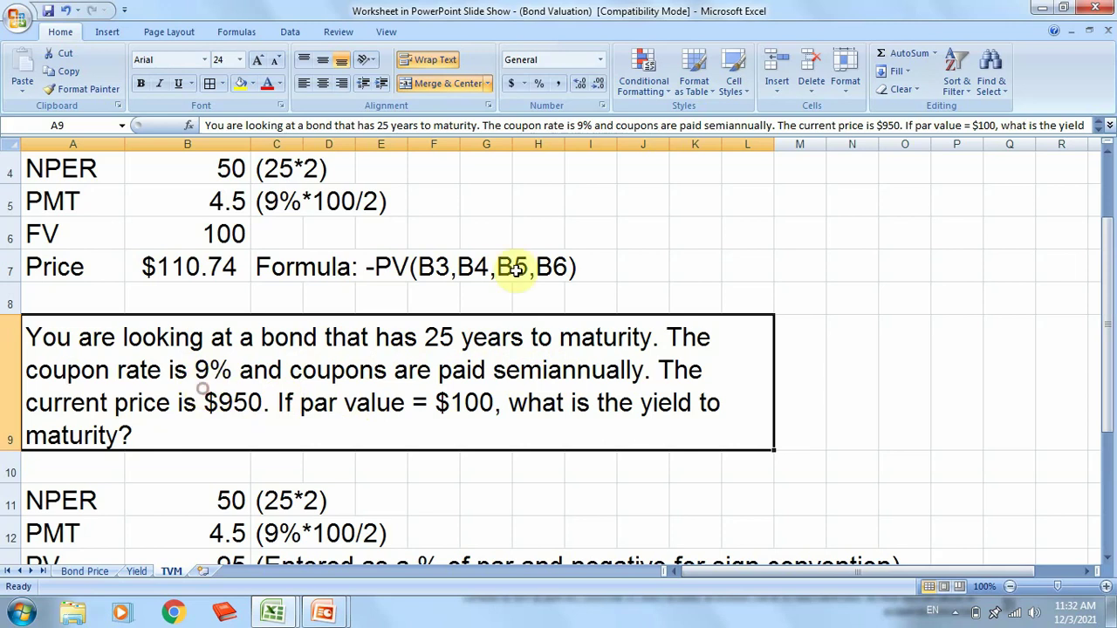
{"action": "left_click", "coordinate": [996, 125]}
{"action": "type", "text": "0"}
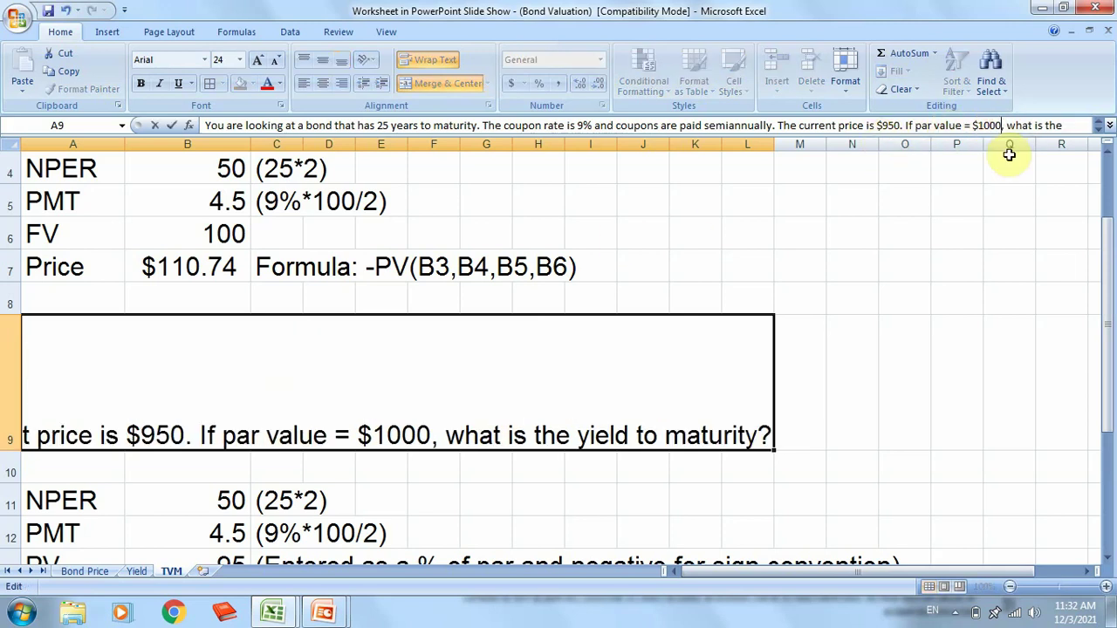
{"action": "key", "text": "Return"}
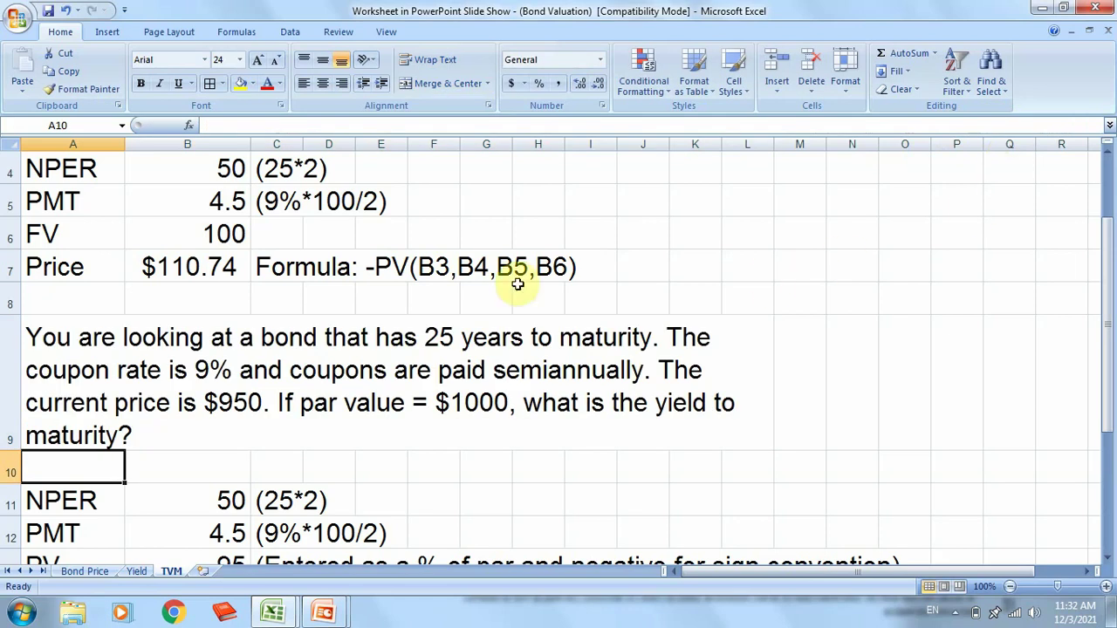
- Change the PMT formula in B12 of the TVM sheet to =9%*1000/2 to match the $1000 par value
{"action": "scroll", "coordinate": [398, 326], "scroll_direction": "down", "scroll_amount": 1}
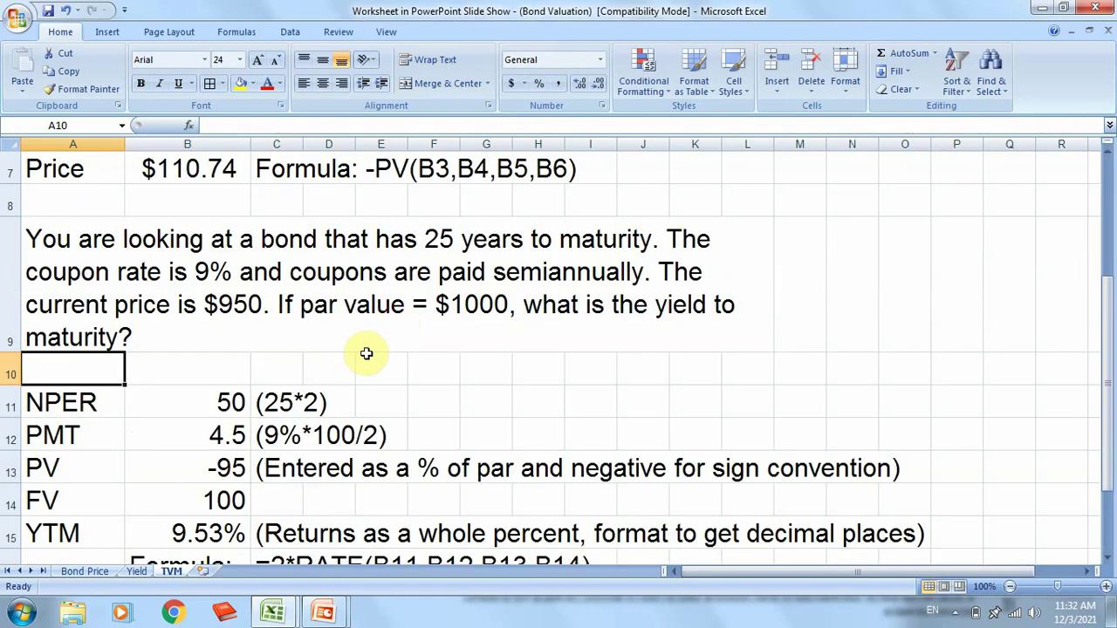
{"action": "left_click", "coordinate": [223, 403]}
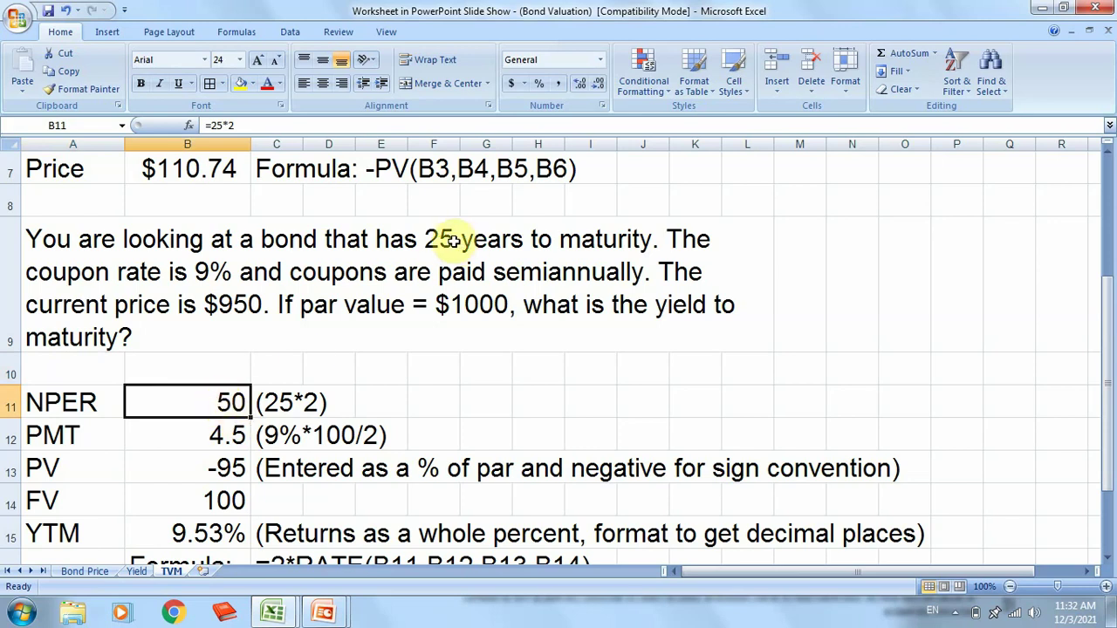
{"action": "left_click", "coordinate": [203, 441]}
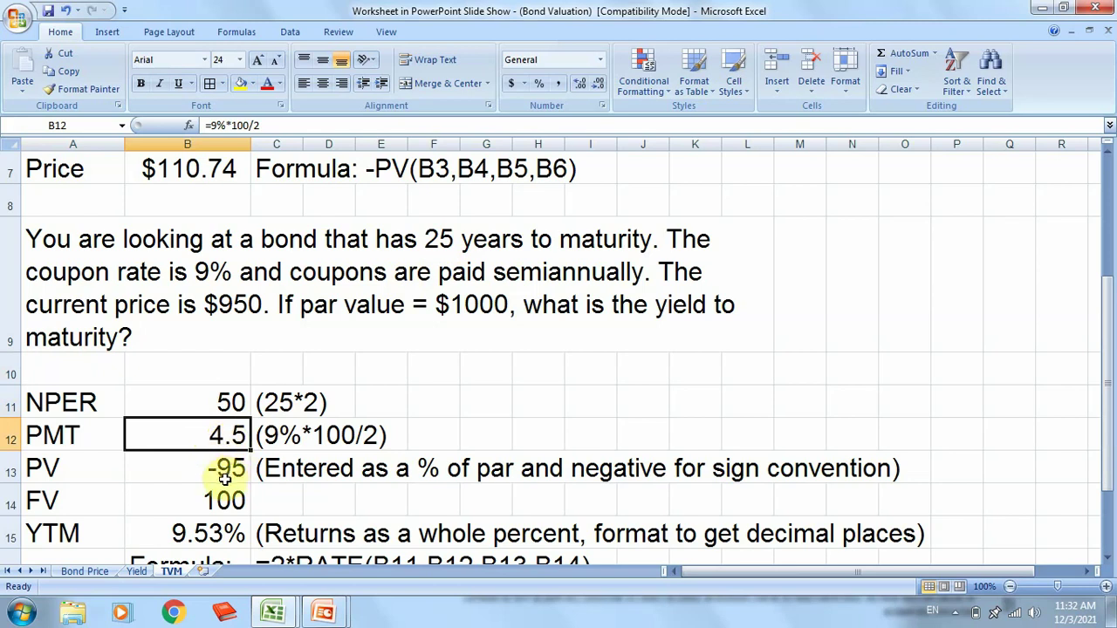
{"action": "left_click", "coordinate": [224, 470]}
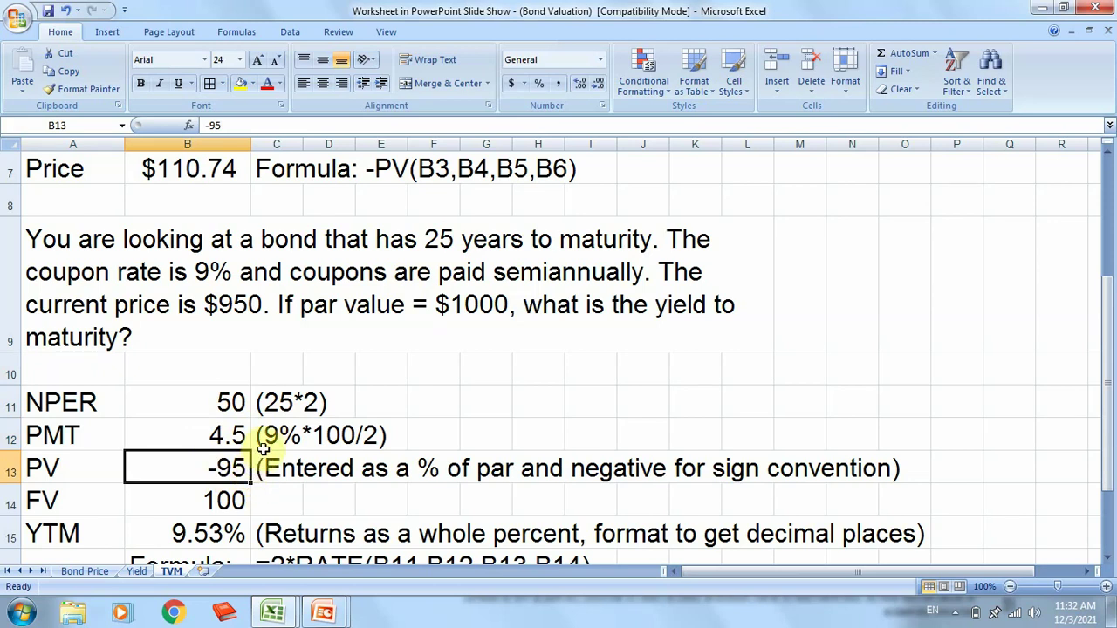
{"action": "left_click", "coordinate": [234, 434]}
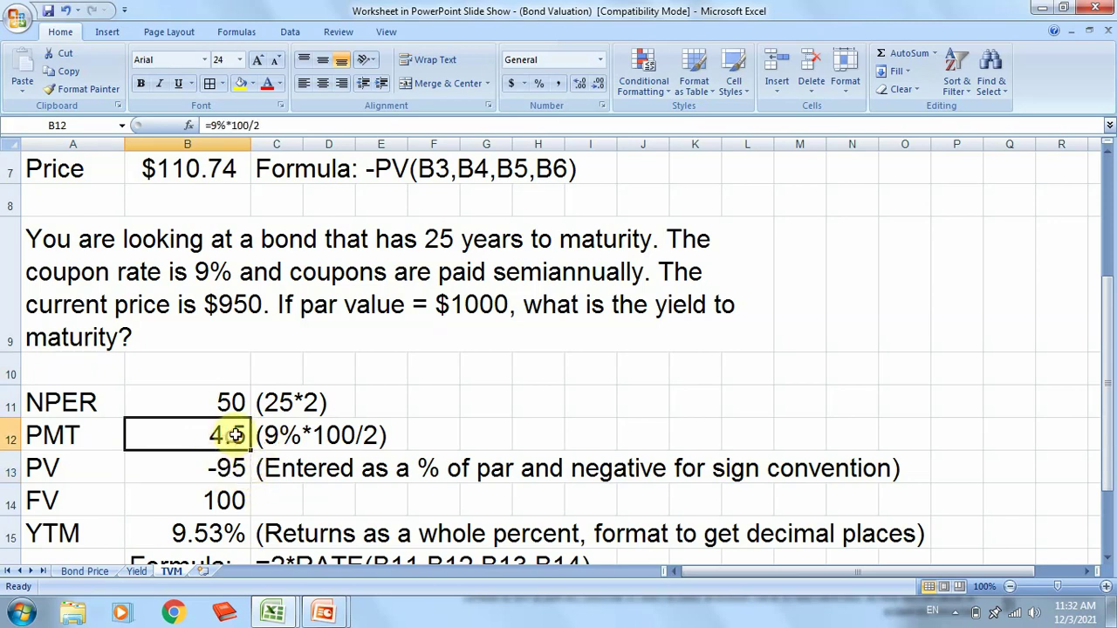
{"action": "left_click", "coordinate": [250, 125]}
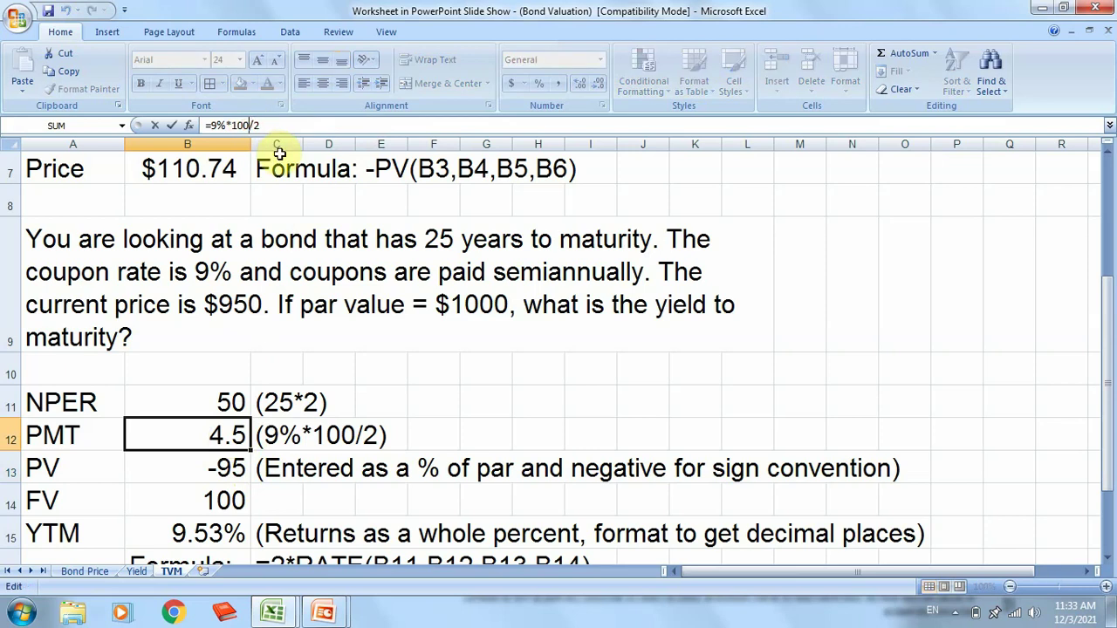
{"action": "type", "text": "0"}
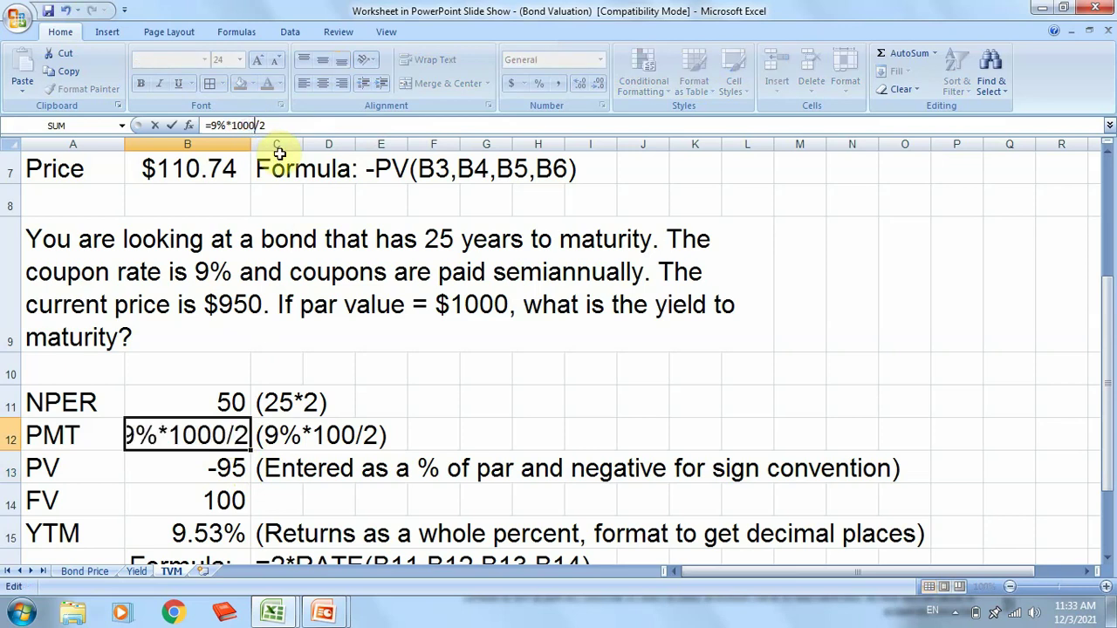
{"action": "key", "text": "Return"}
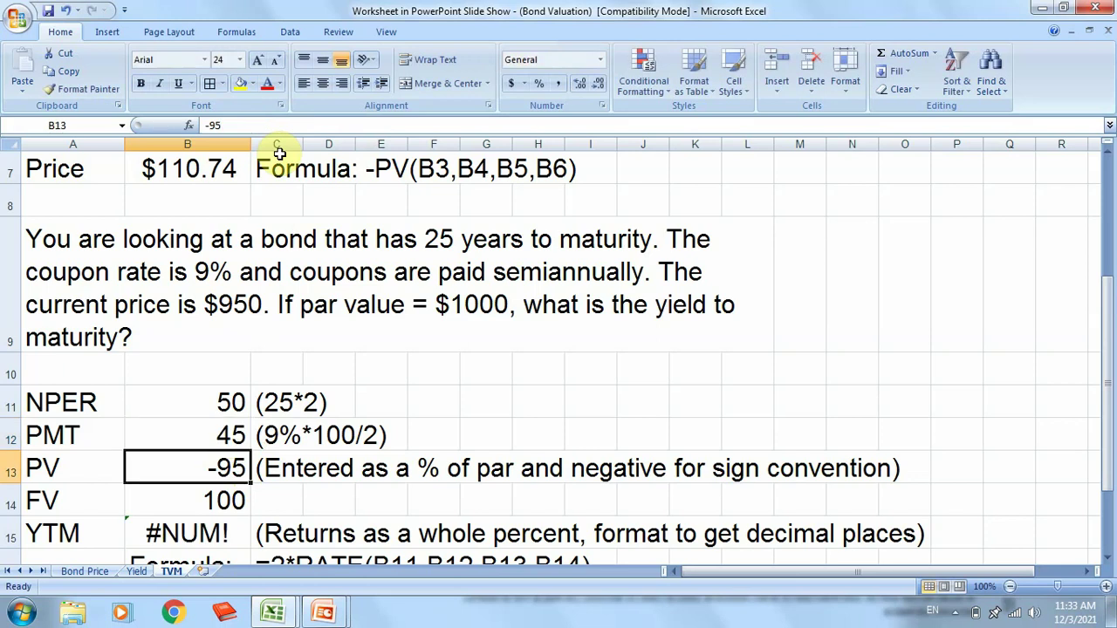
- Change the PMT explanation in C12 to read (9%*1000/2)
{"action": "left_click", "coordinate": [316, 441]}
{"action": "left_click", "coordinate": [268, 436]}
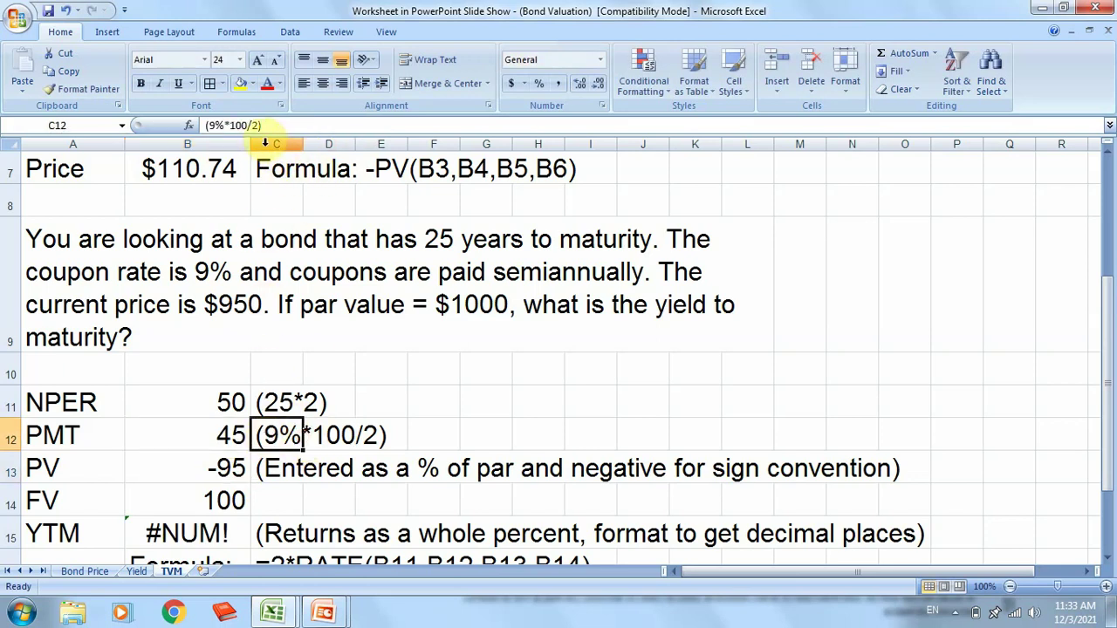
{"action": "left_click", "coordinate": [245, 124]}
{"action": "type", "text": "0"}
{"action": "key", "text": "Return"}
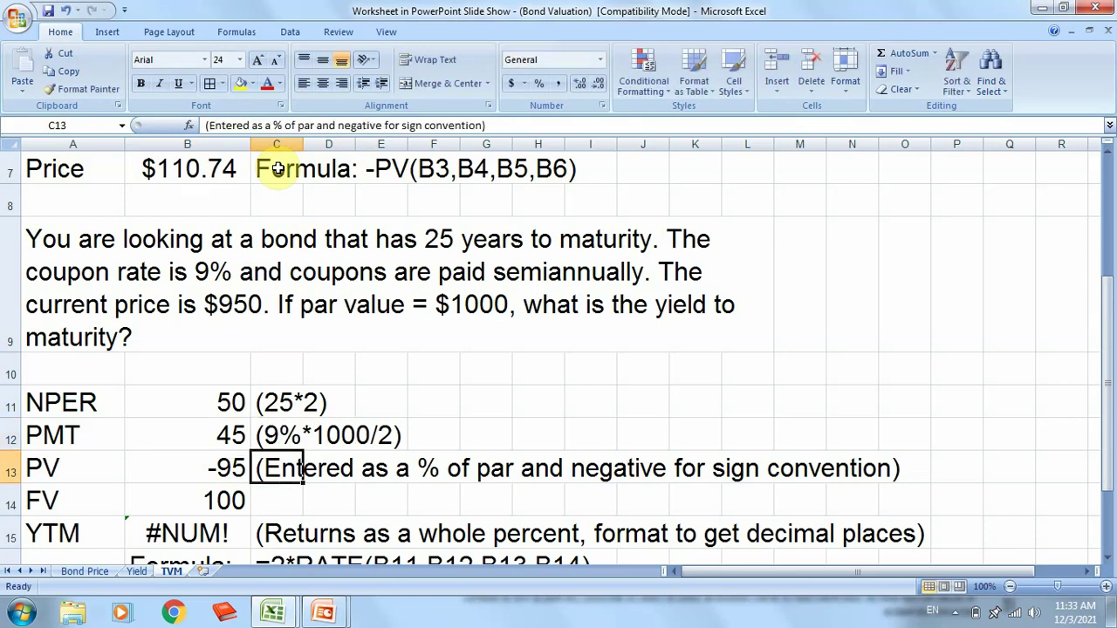
- Delete the sign convention note in C13 and set the PV in B13 to -950
{"action": "key", "text": "Delete"}
{"action": "key", "text": "Left"}
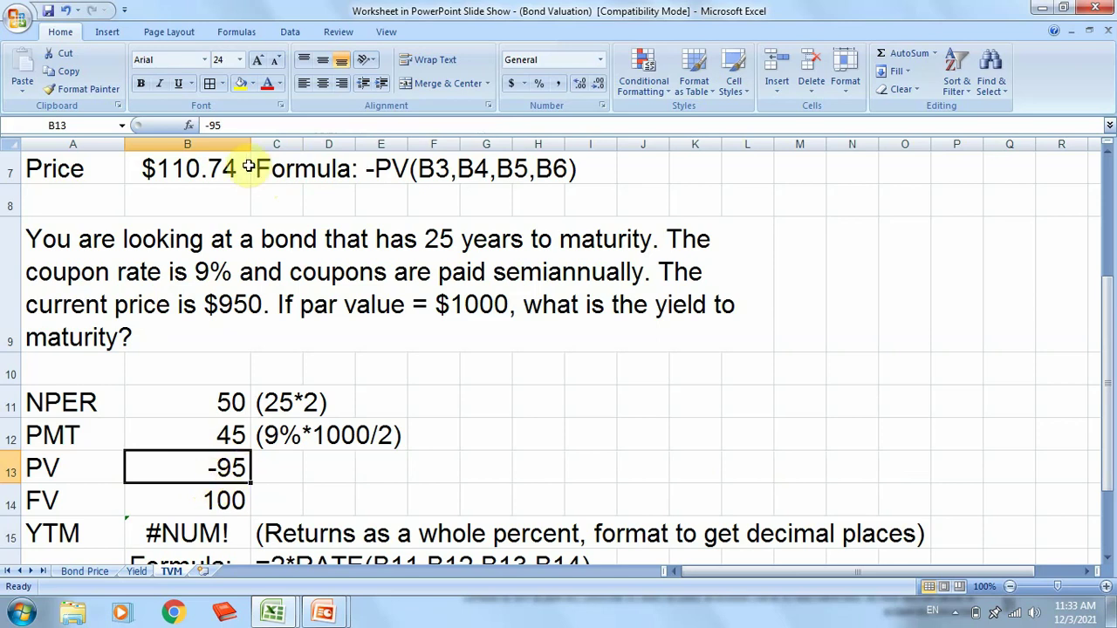
{"action": "left_click", "coordinate": [225, 125]}
{"action": "type", "text": "0"}
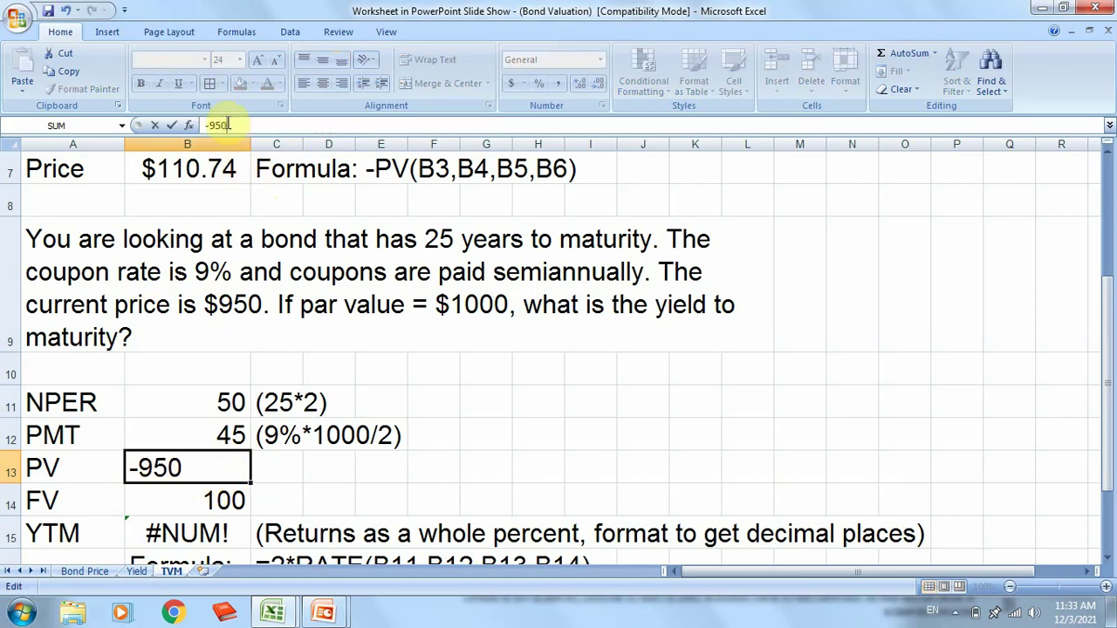
{"action": "key", "text": "Return"}
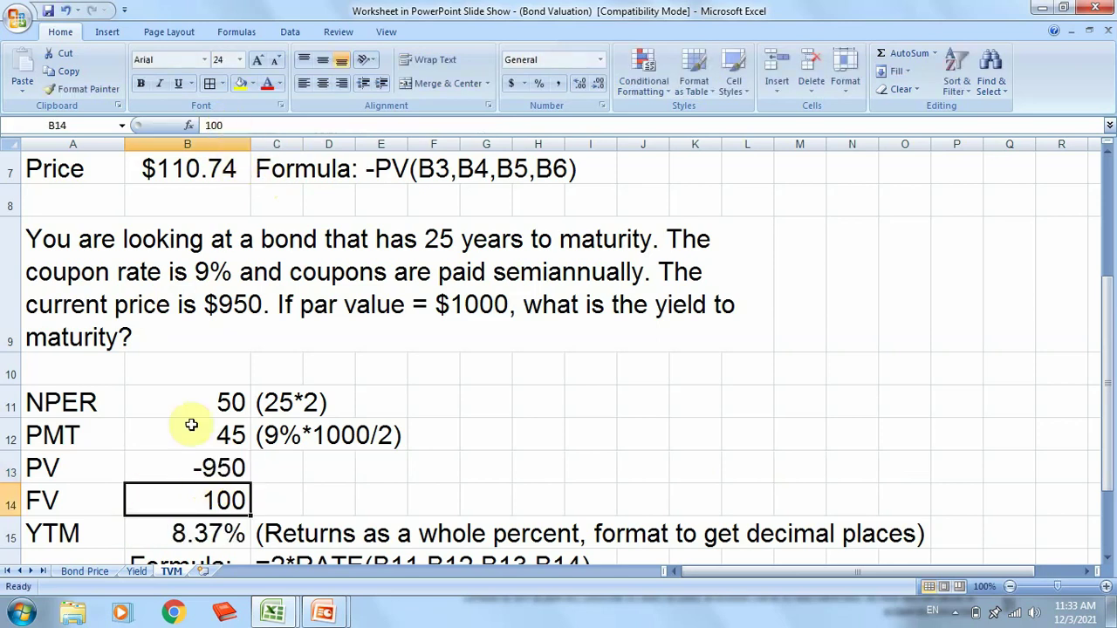
- Set the FV in B14 to 1000 and check the YTM formula in B15
{"action": "left_click", "coordinate": [249, 129]}
{"action": "type", "text": "0"}
{"action": "key", "text": "Return"}
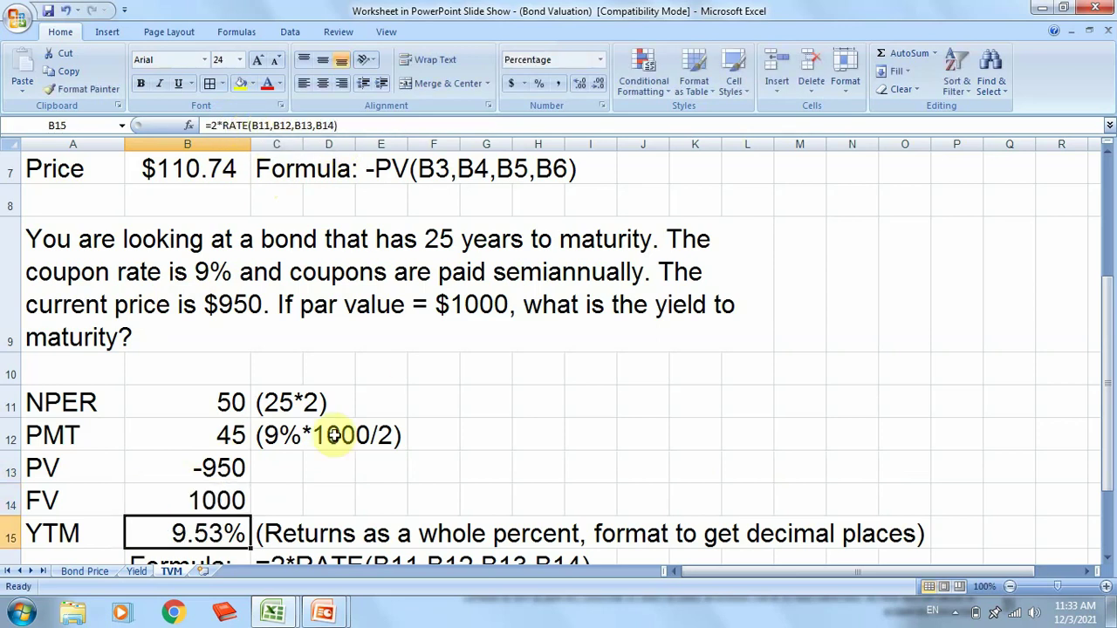
{"action": "left_click", "coordinate": [227, 503]}
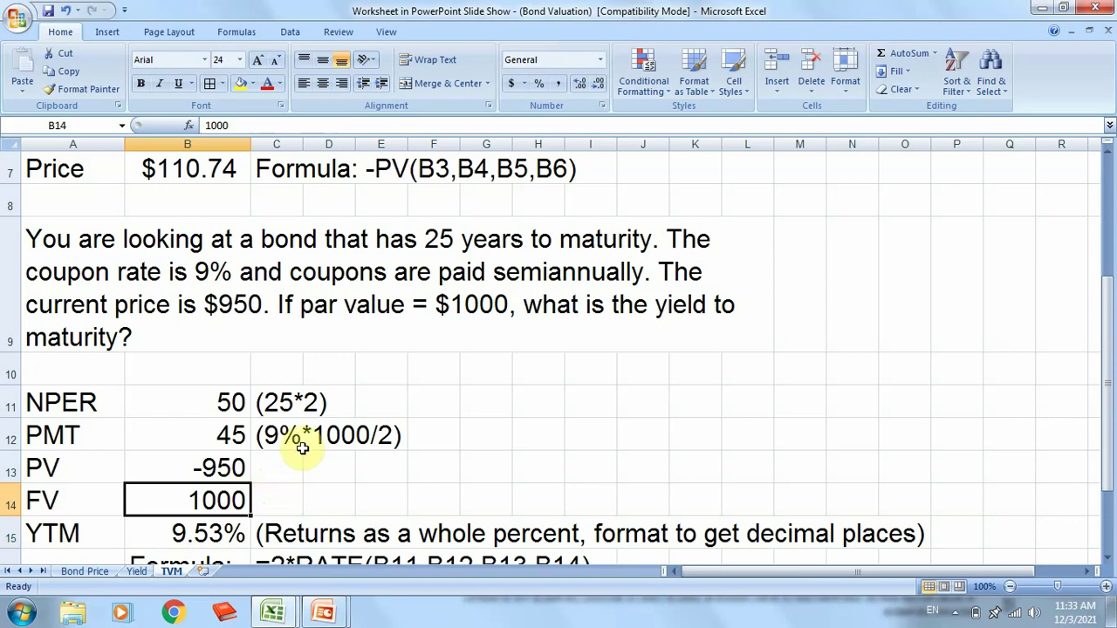
{"action": "left_click", "coordinate": [240, 535]}
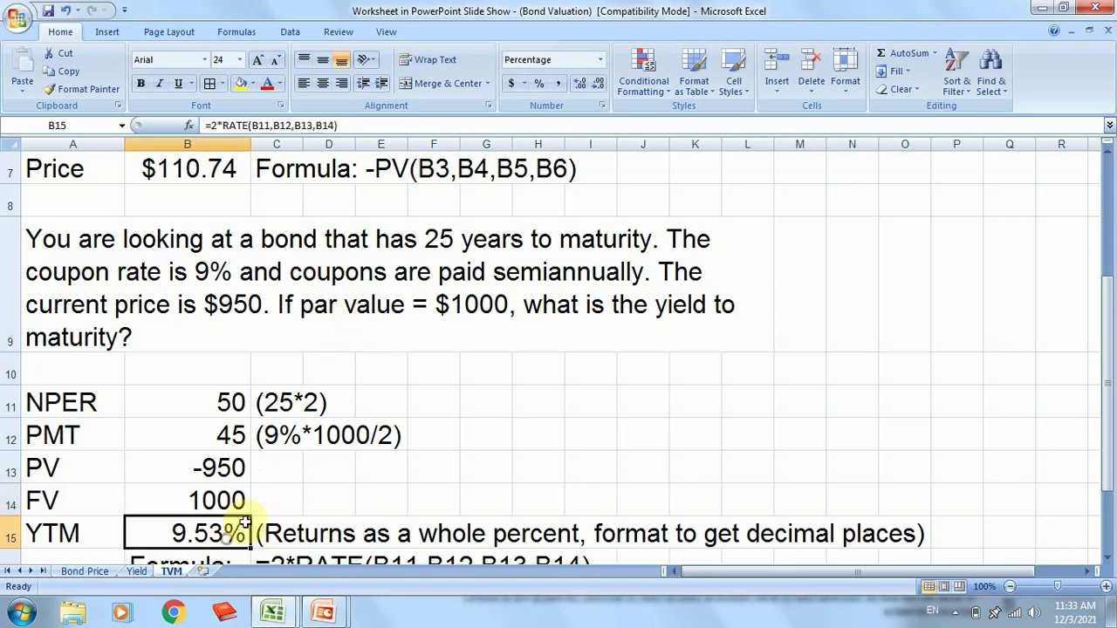
- Insert a new row above the YTM row and label it r in A15
{"action": "scroll", "coordinate": [273, 506], "scroll_direction": "down", "scroll_amount": 1}
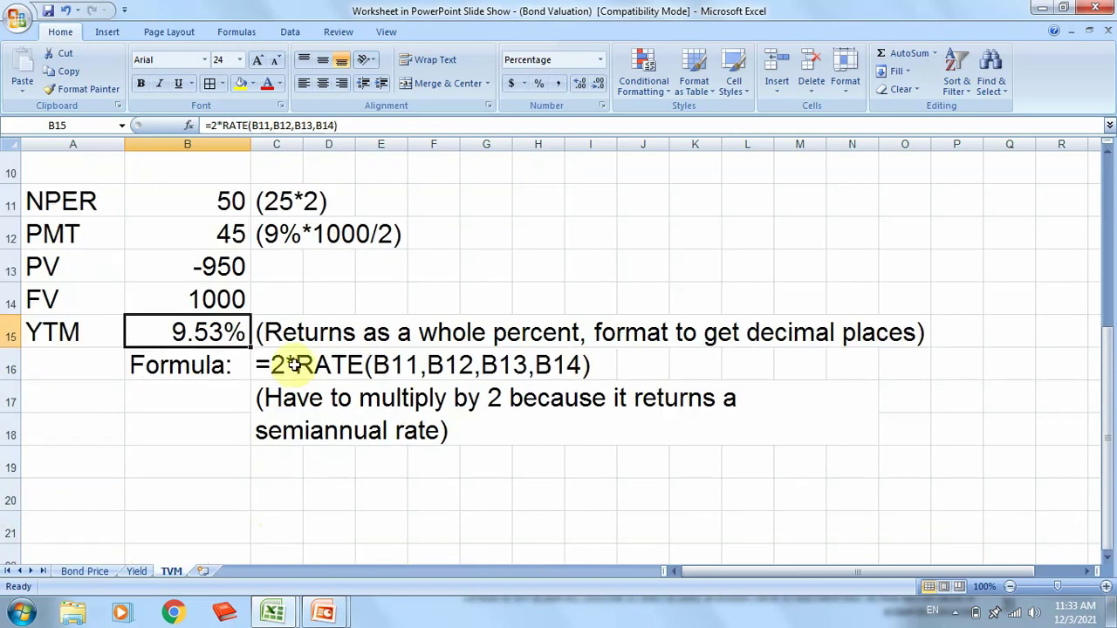
{"action": "right_click", "coordinate": [10, 325]}
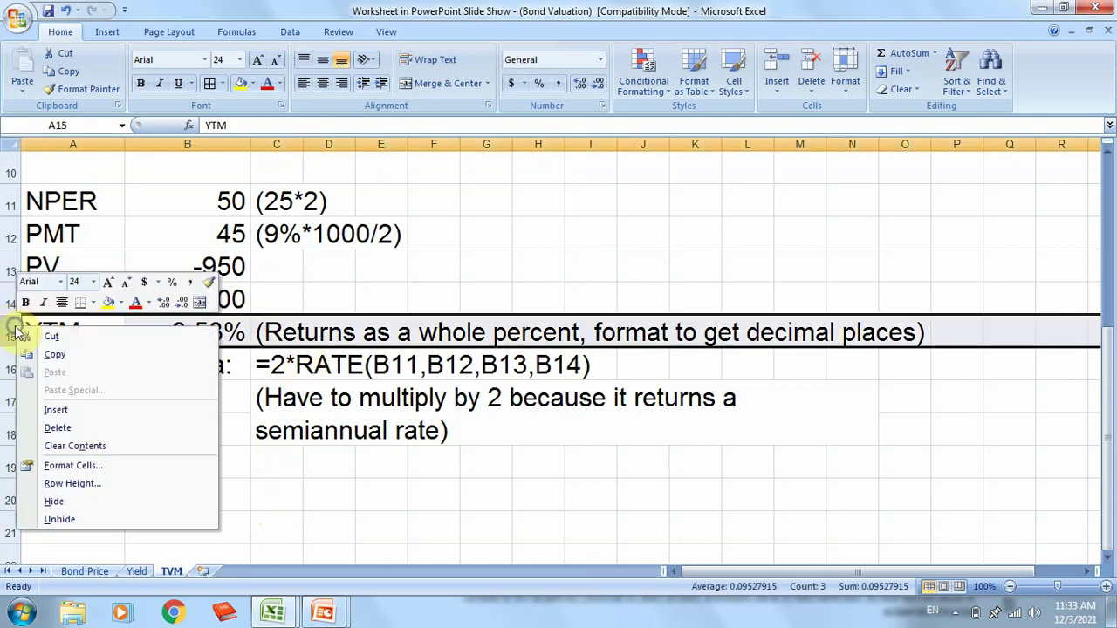
{"action": "left_click", "coordinate": [95, 412]}
{"action": "left_click", "coordinate": [209, 365]}
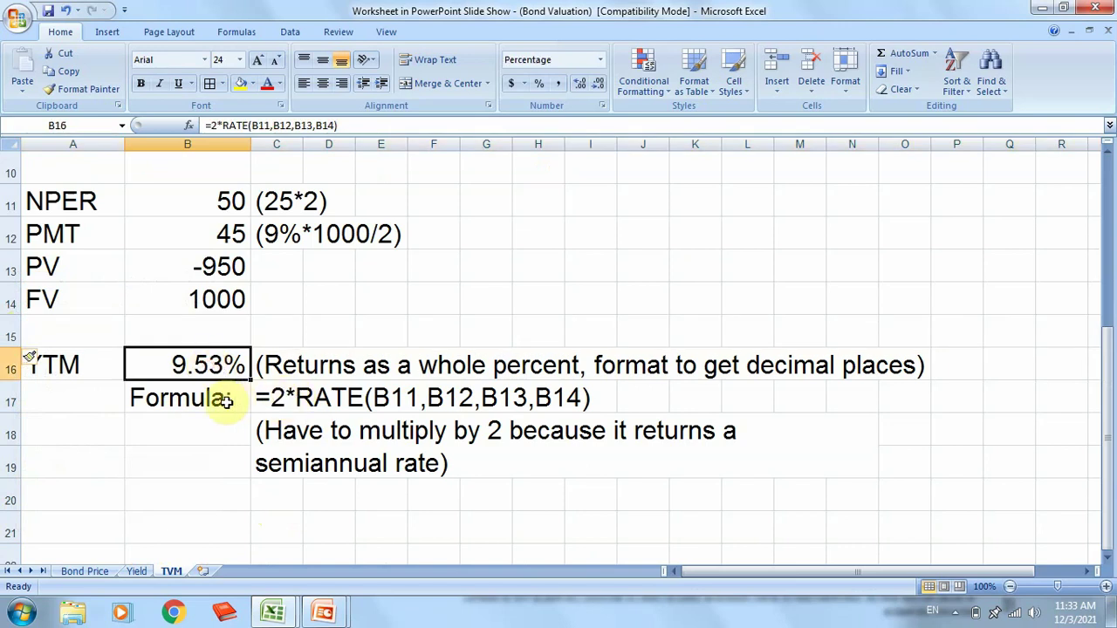
{"action": "left_click", "coordinate": [194, 400]}
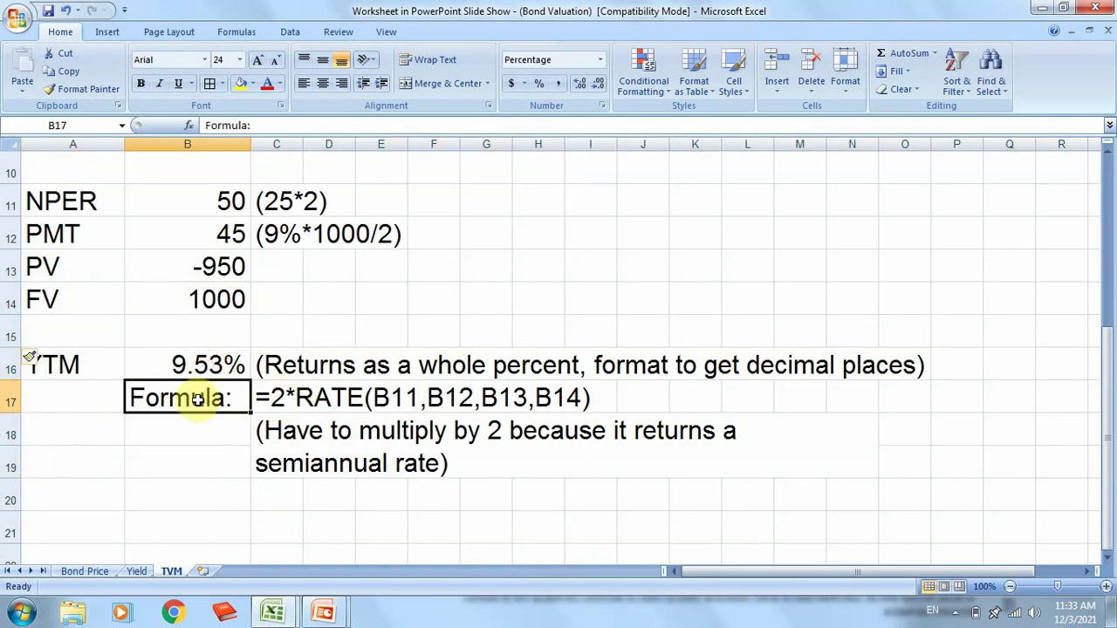
{"action": "left_click", "coordinate": [99, 327]}
{"action": "type", "text": "r"}
{"action": "key", "text": "Tab"}
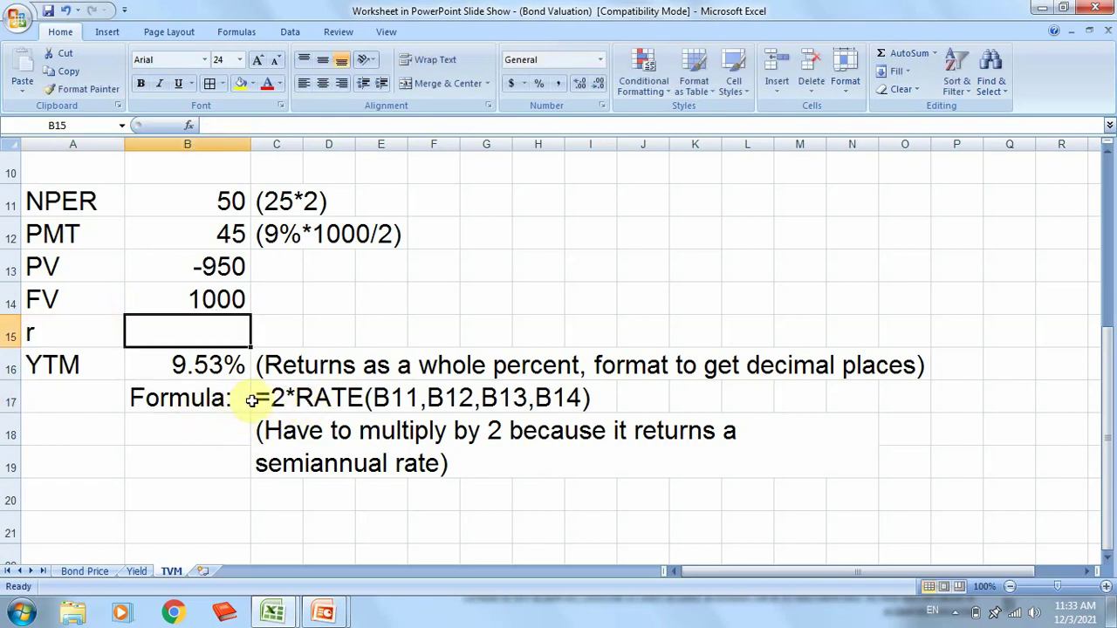
- Copy the formula text from C17 to C15 and edit the copy to read =RATE(B11,B12,B13,B14)
{"action": "left_click", "coordinate": [294, 398]}
{"action": "key", "text": "ctrl+c"}
{"action": "left_click", "coordinate": [276, 330]}
{"action": "key", "text": "ctrl+v"}
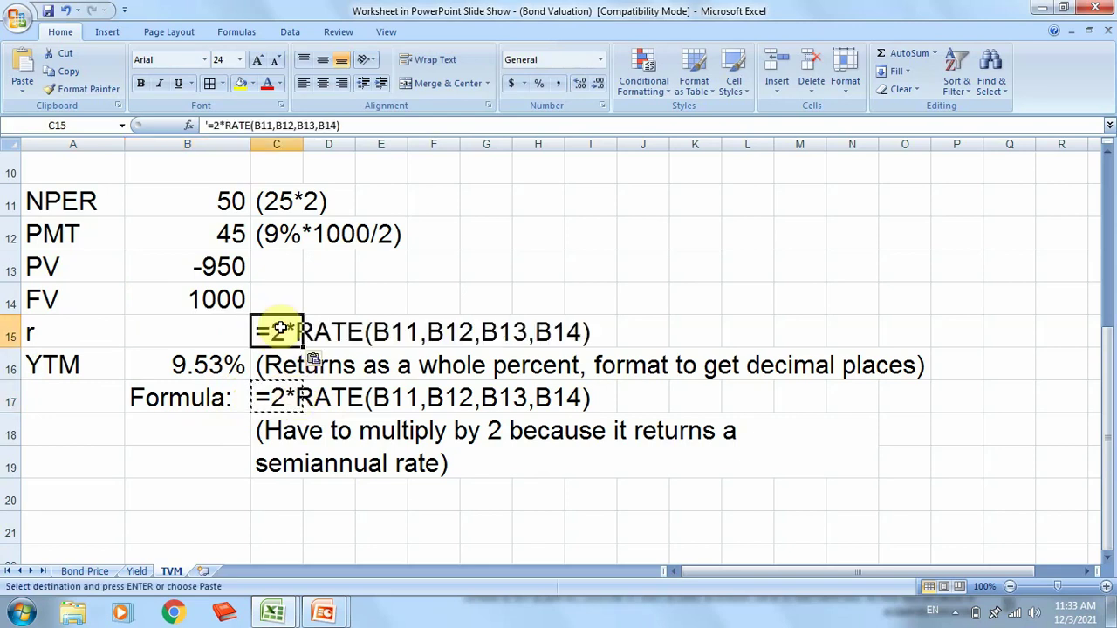
{"action": "left_click", "coordinate": [224, 125]}
{"action": "key", "text": "BackSpace"}
{"action": "key", "text": "BackSpace"}
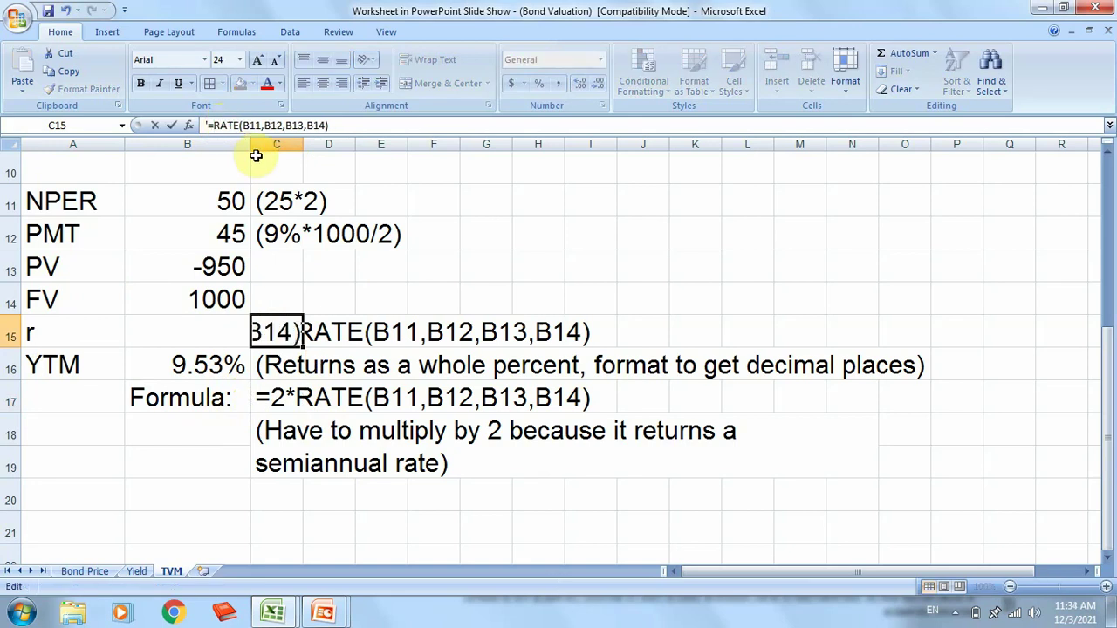
{"action": "key", "text": "Return"}
- Enter the formula =RATE(B11,B12,B13,B14) in B15 to calculate the semiannual rate
{"action": "left_click", "coordinate": [200, 330]}
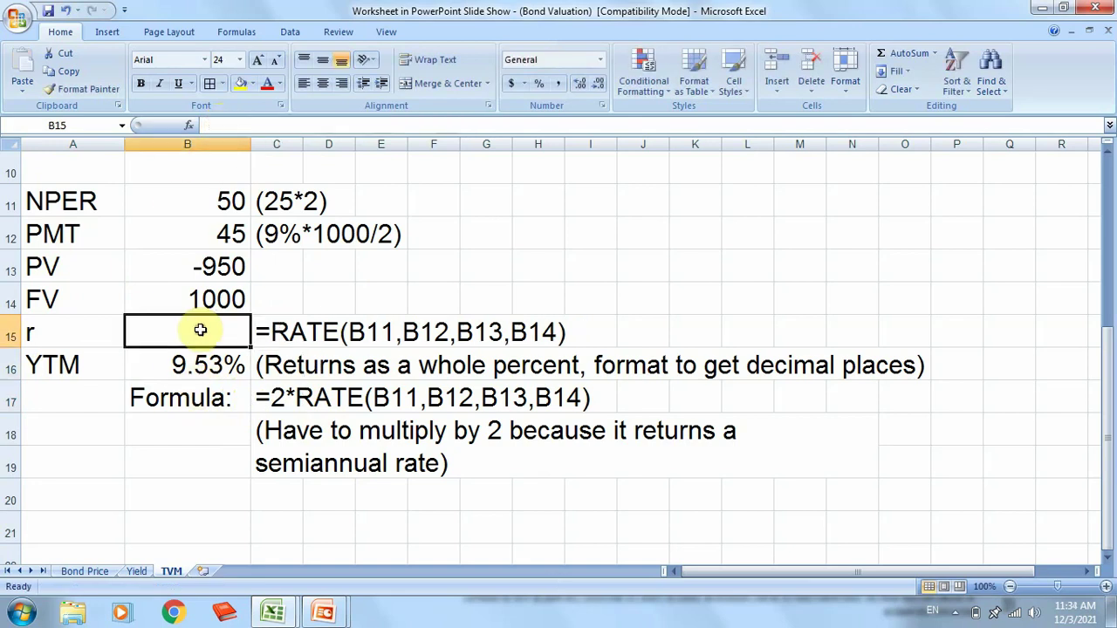
{"action": "type", "text": "=rat"}
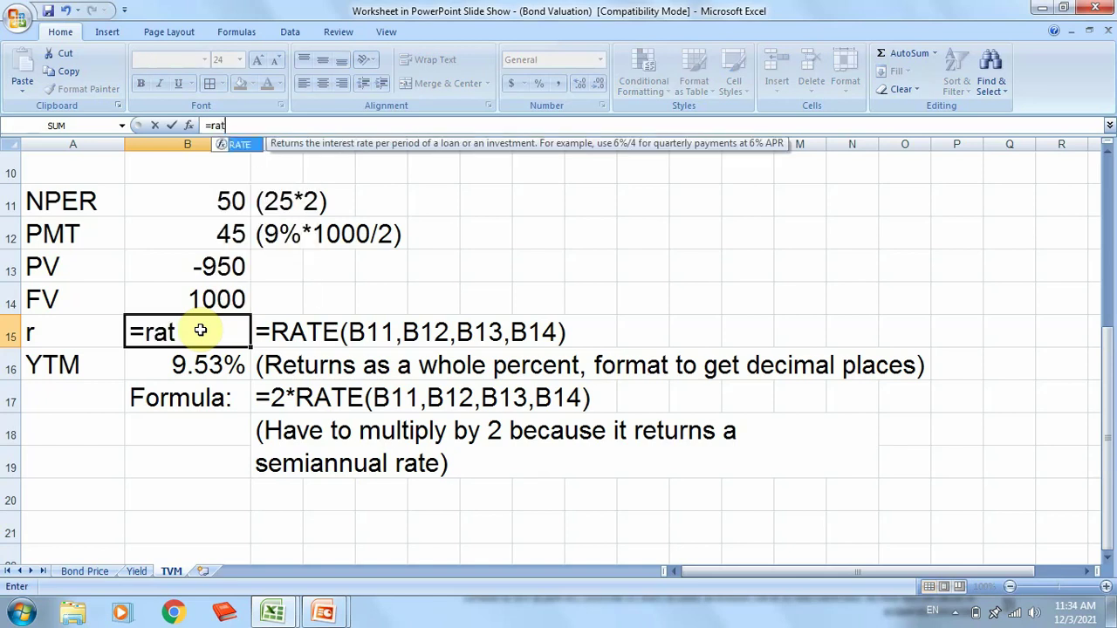
{"action": "type", "text": "e("}
{"action": "key", "text": "Up"}
{"action": "key", "text": "Up"}
{"action": "key", "text": "Up"}
{"action": "key", "text": "Up"}
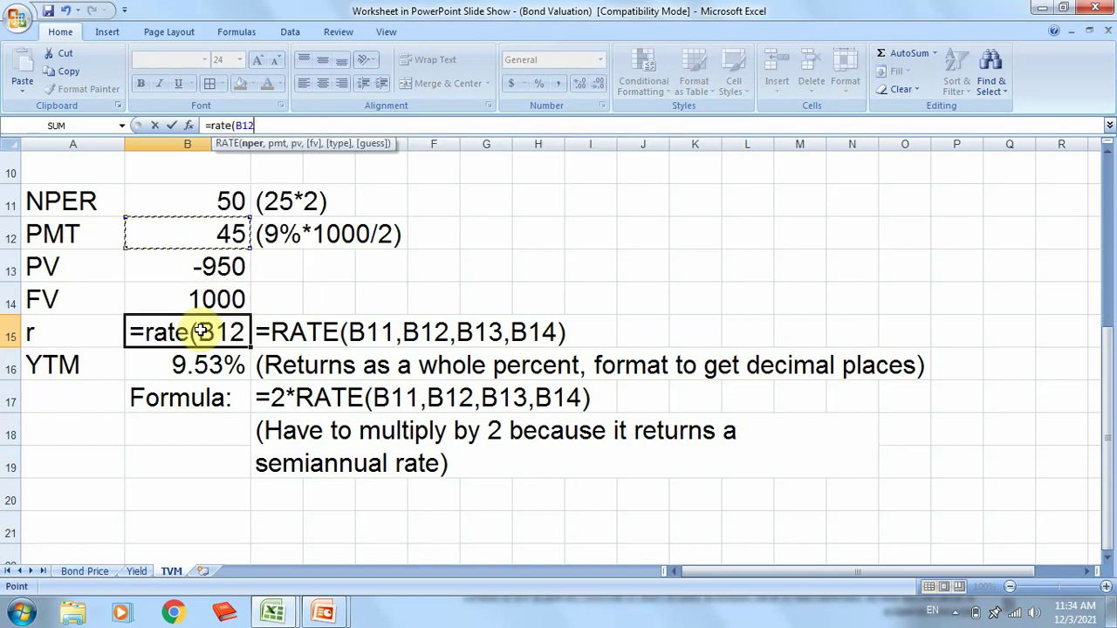
{"action": "type", "text": ","}
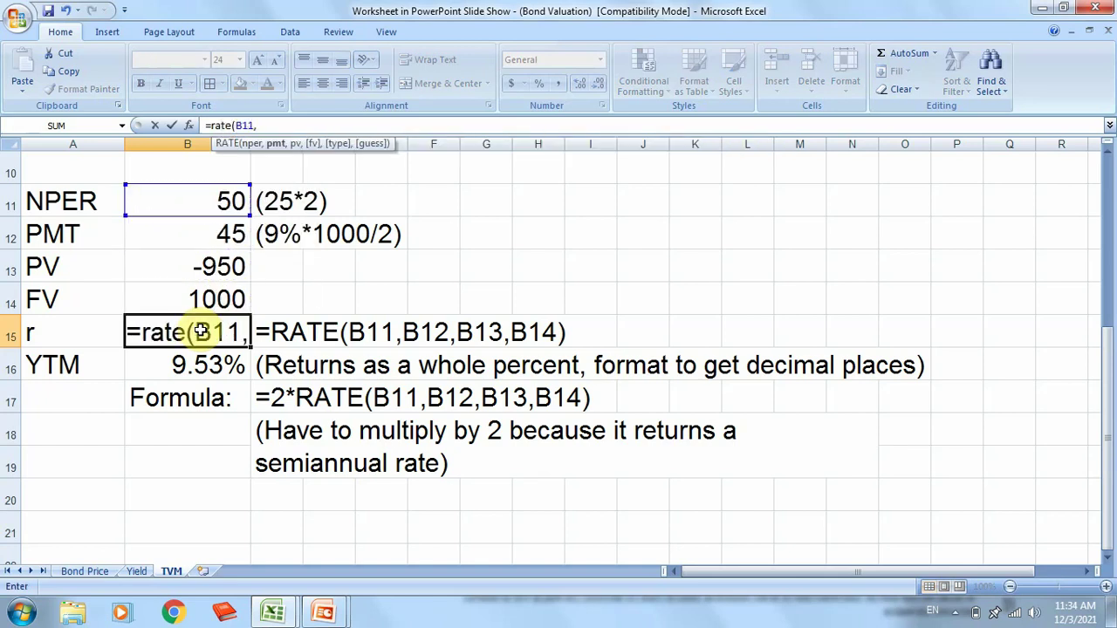
{"action": "key", "text": "Up"}
{"action": "key", "text": "Up"}
{"action": "key", "text": "Up"}
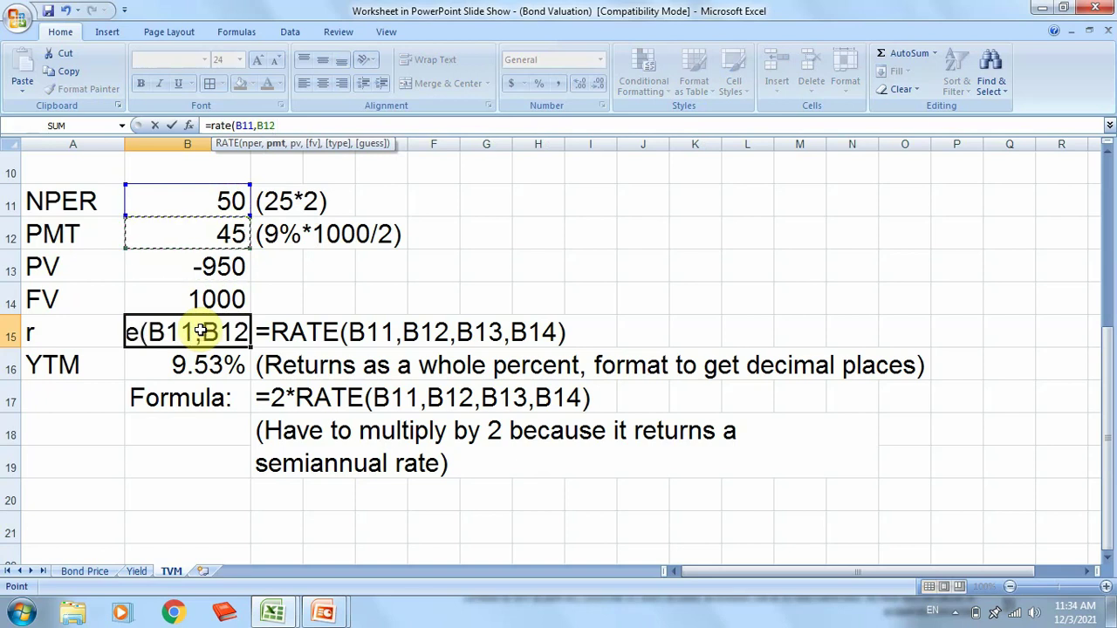
{"action": "type", "text": ","}
{"action": "key", "text": "Up"}
{"action": "key", "text": "Up"}
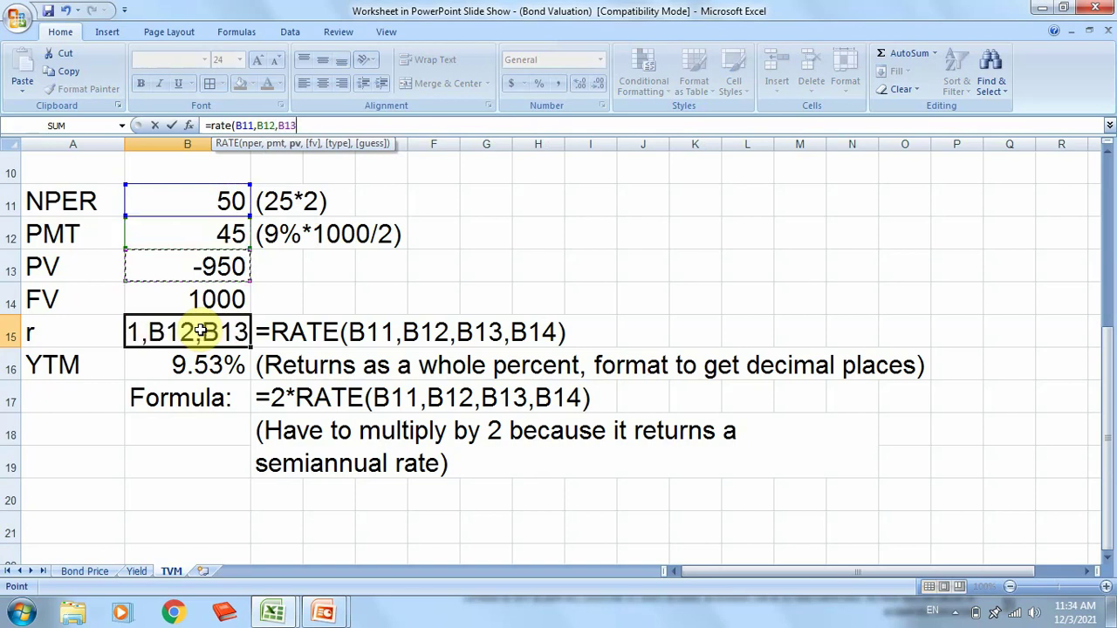
{"action": "type", "text": ","}
{"action": "key", "text": "Up"}
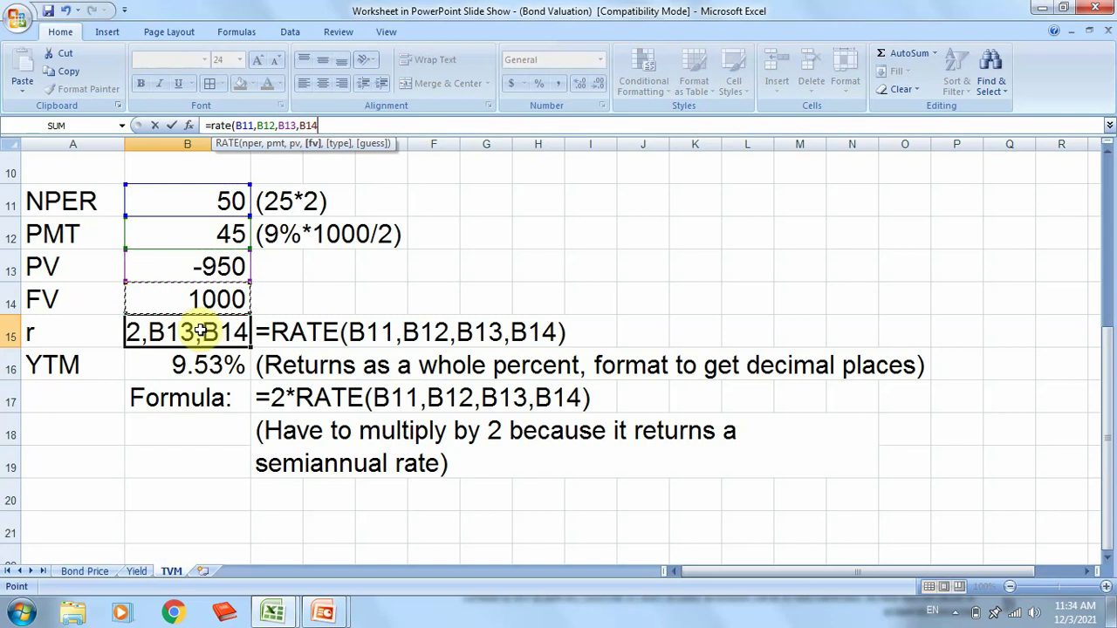
{"action": "type", "text": ")"}
{"action": "key", "text": "Return"}
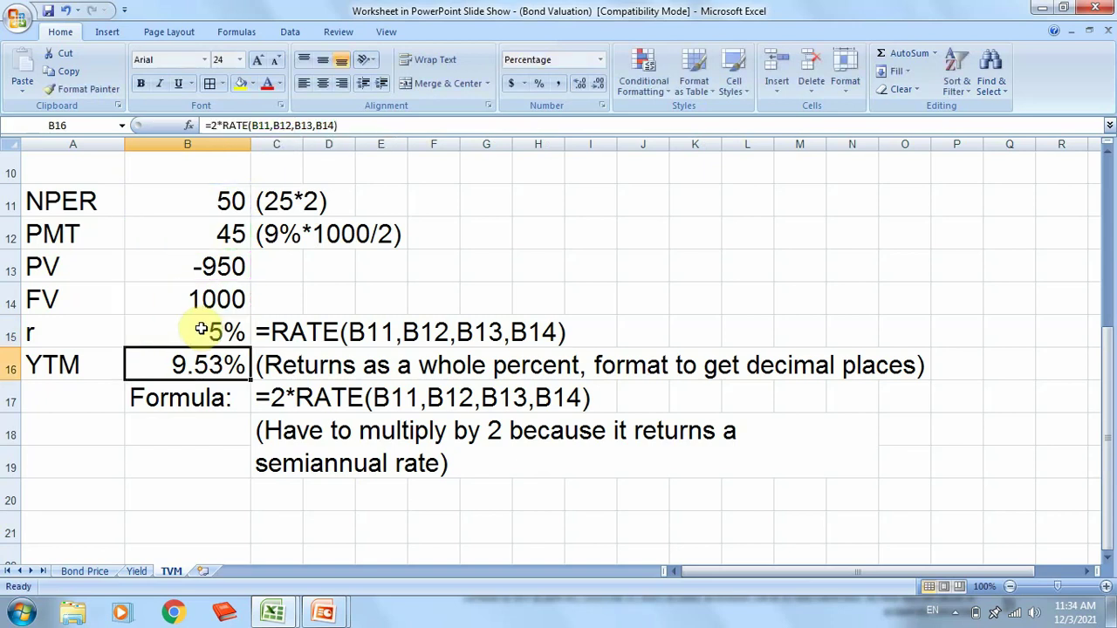
- Format the semiannual rate in B15 to show two decimal places
{"action": "left_click", "coordinate": [195, 332]}
{"action": "left_click", "coordinate": [582, 84]}
{"action": "left_click", "coordinate": [582, 83]}
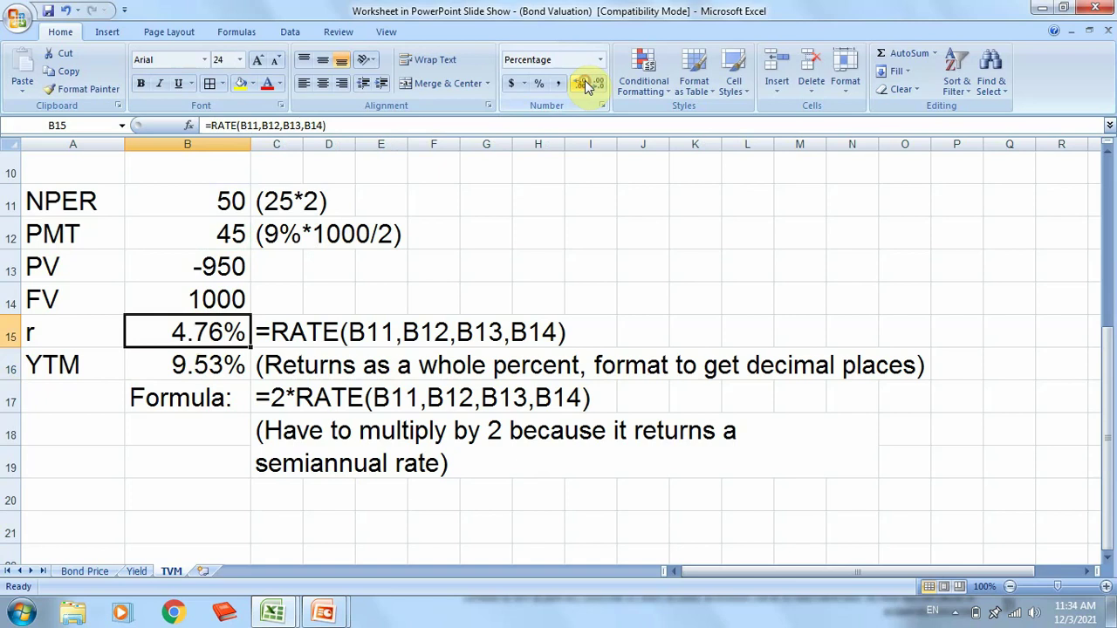
- Review the YTM formula in B16, glance at the Yield sheet, and display the Bond Price sheet
{"action": "left_click", "coordinate": [200, 371]}
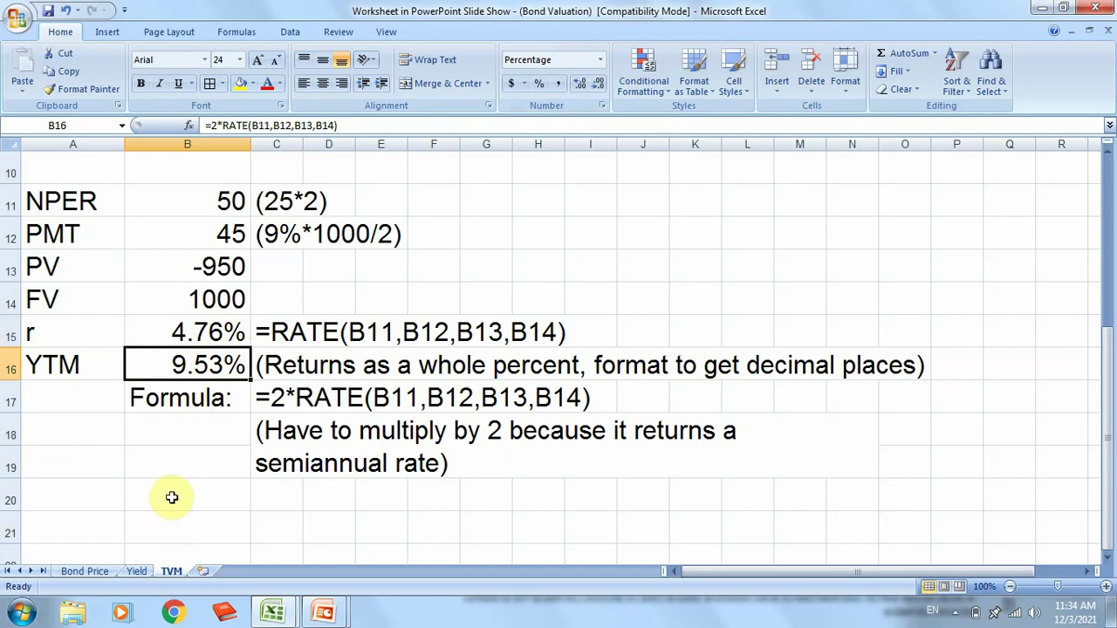
{"action": "left_click", "coordinate": [93, 576]}
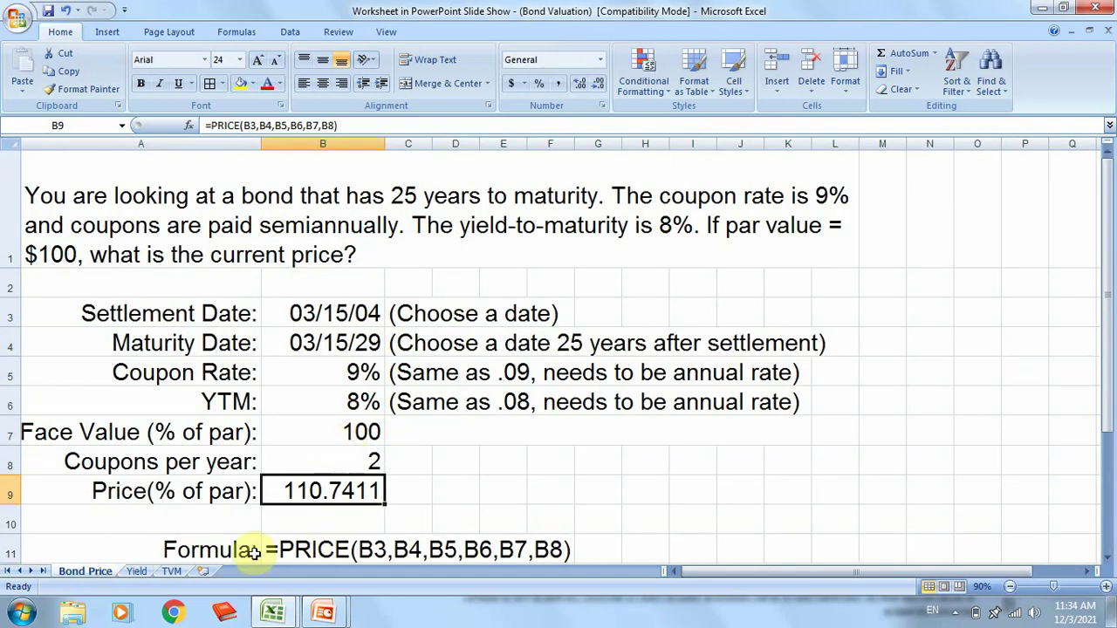
{"action": "left_click", "coordinate": [137, 571]}
{"action": "left_click", "coordinate": [87, 572]}
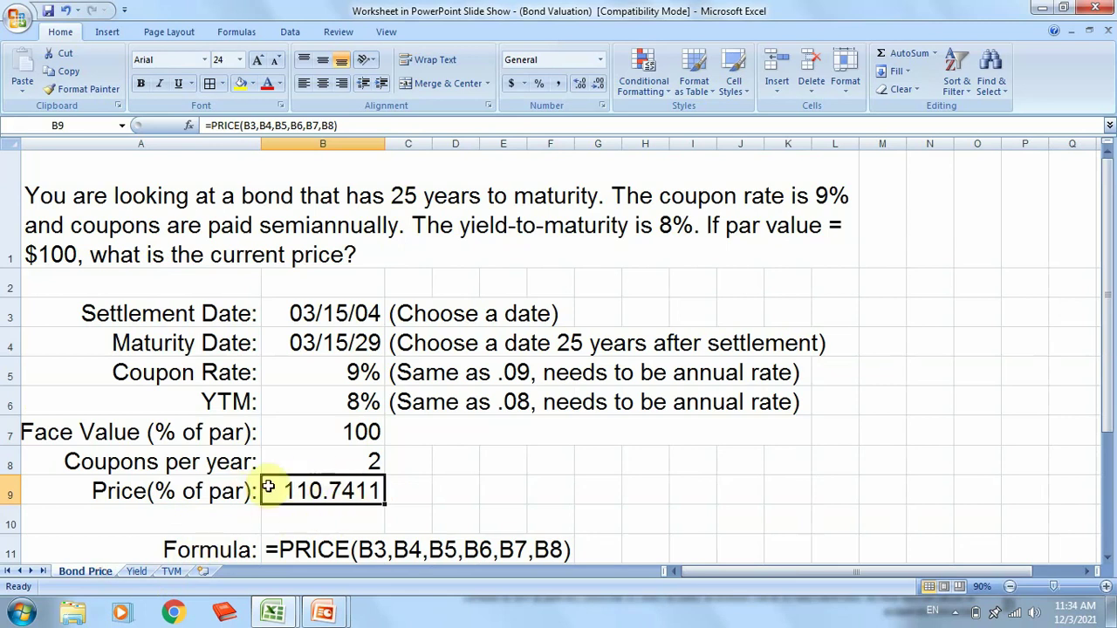
- Compare the bond price and yield-to-maturity calculations on the TVM sheet with the YIELD formula example on the Yield sheet
{"action": "left_click", "coordinate": [172, 572]}
{"action": "scroll", "coordinate": [325, 350], "scroll_direction": "up", "scroll_amount": 2}
{"action": "scroll", "coordinate": [326, 349], "scroll_direction": "up", "scroll_amount": 1}
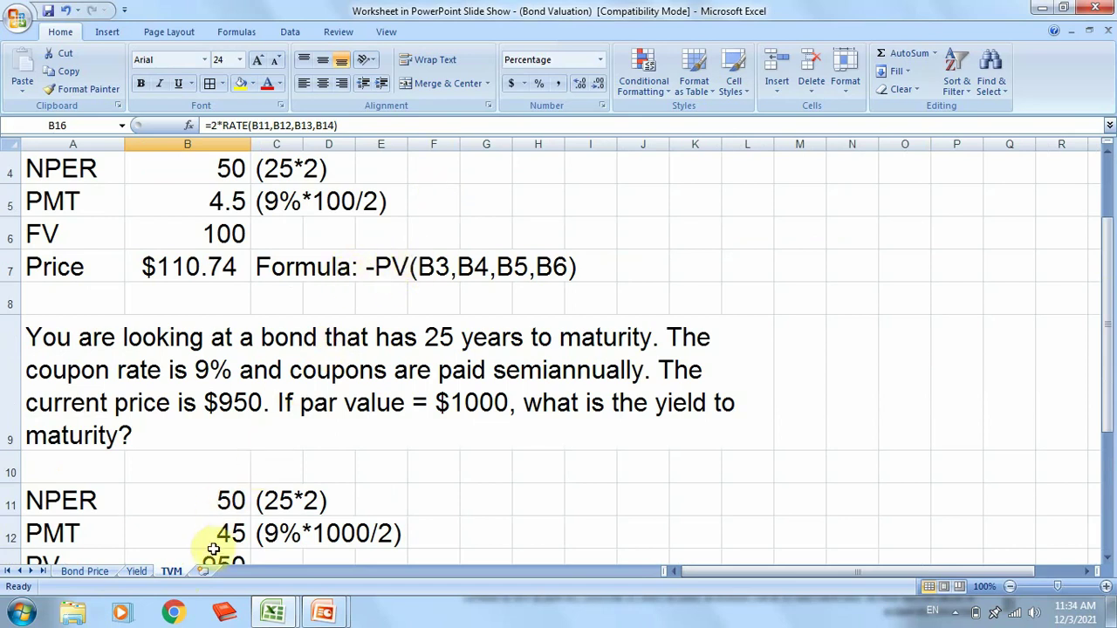
{"action": "left_click", "coordinate": [137, 572]}
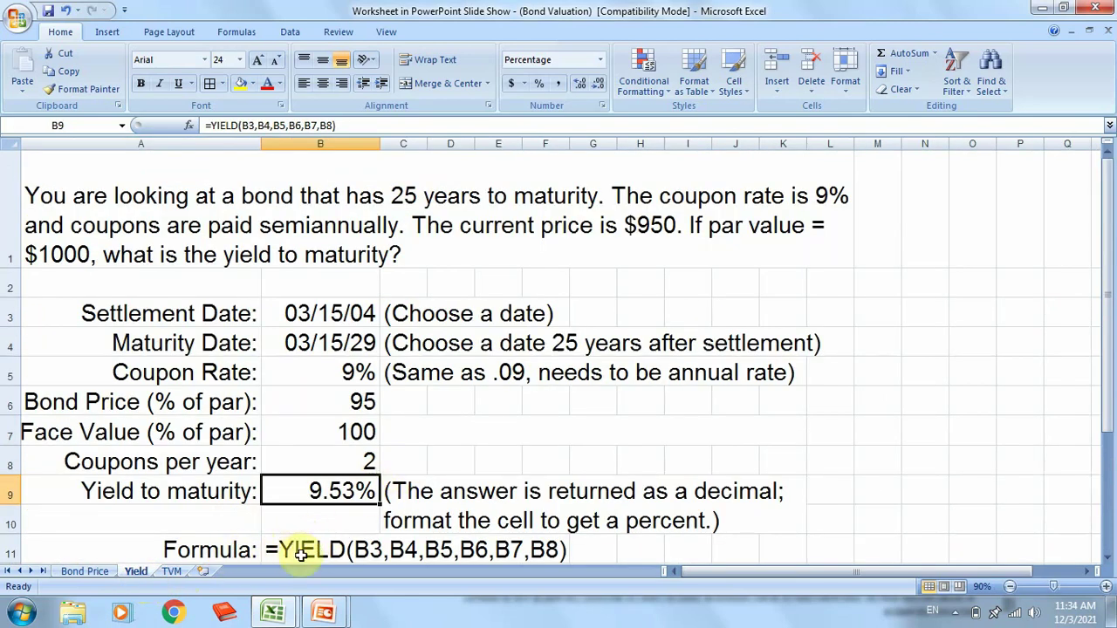
{"action": "left_click", "coordinate": [172, 573]}
{"action": "scroll", "coordinate": [372, 486], "scroll_direction": "down", "scroll_amount": 2}
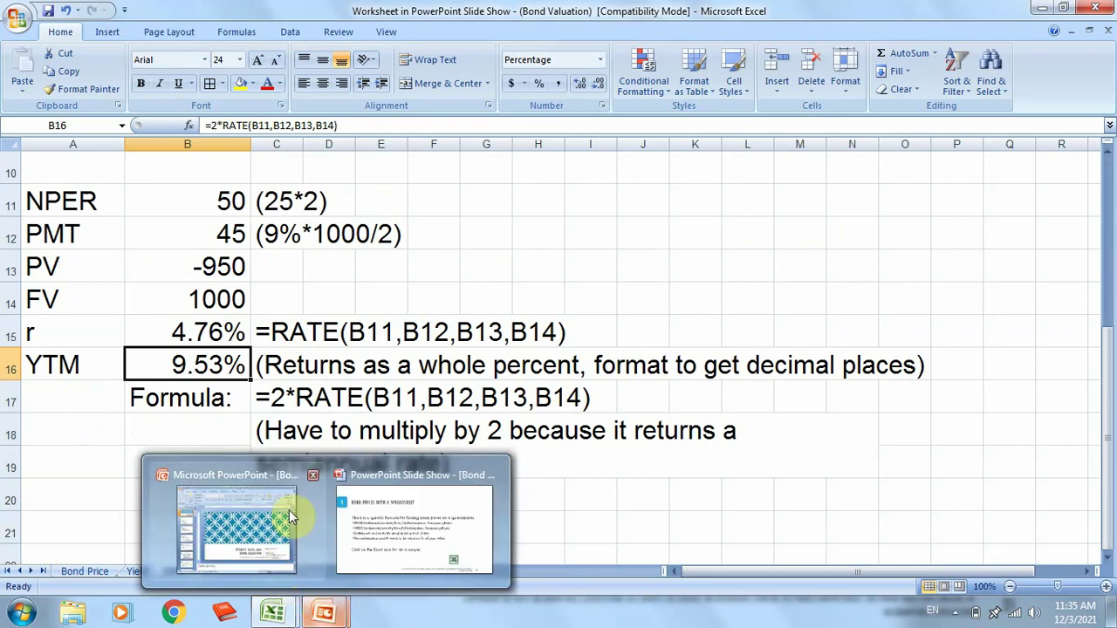
- Switch to the Bond Valuation slide show in PowerPoint and advance to the slide on differences between debt and equity
{"action": "key", "text": "alt+Tab"}
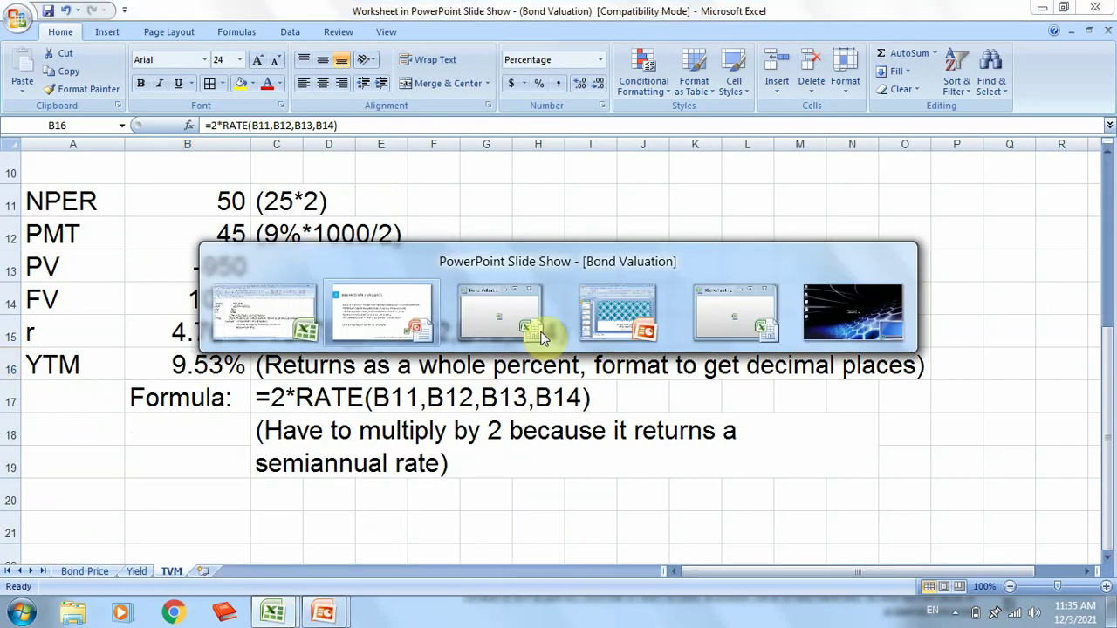
{"action": "left_click", "coordinate": [541, 331]}
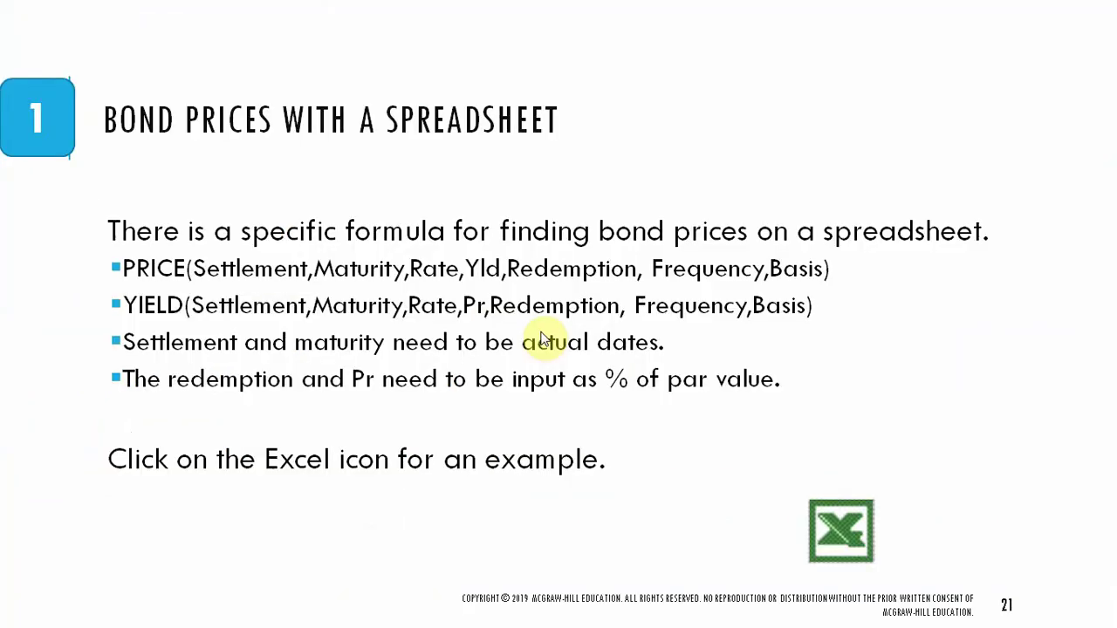
{"action": "left_click", "coordinate": [637, 448]}
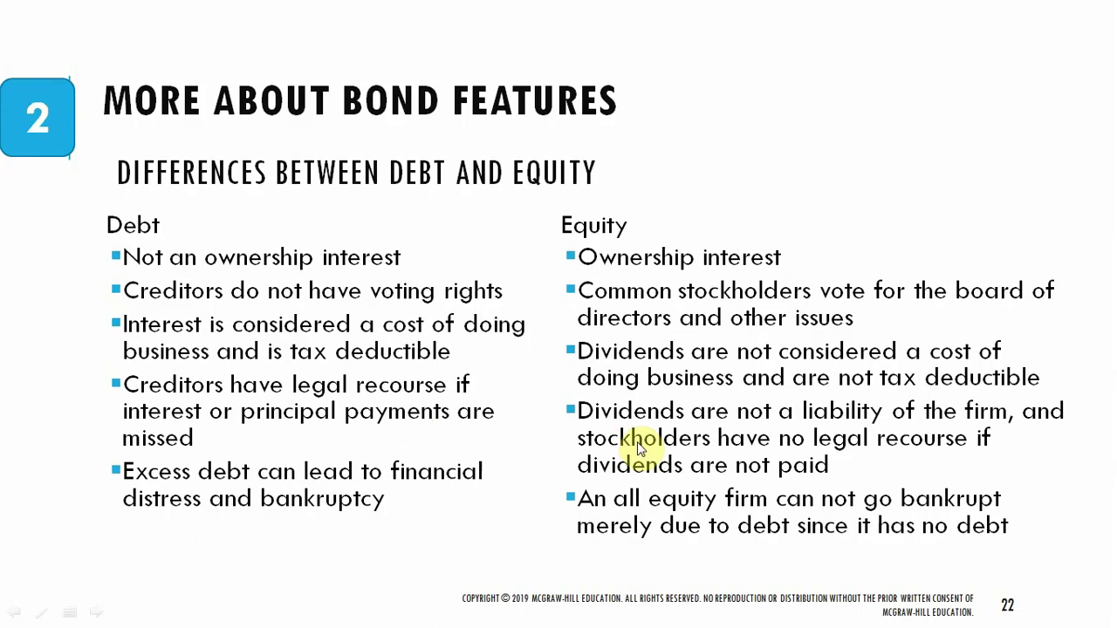